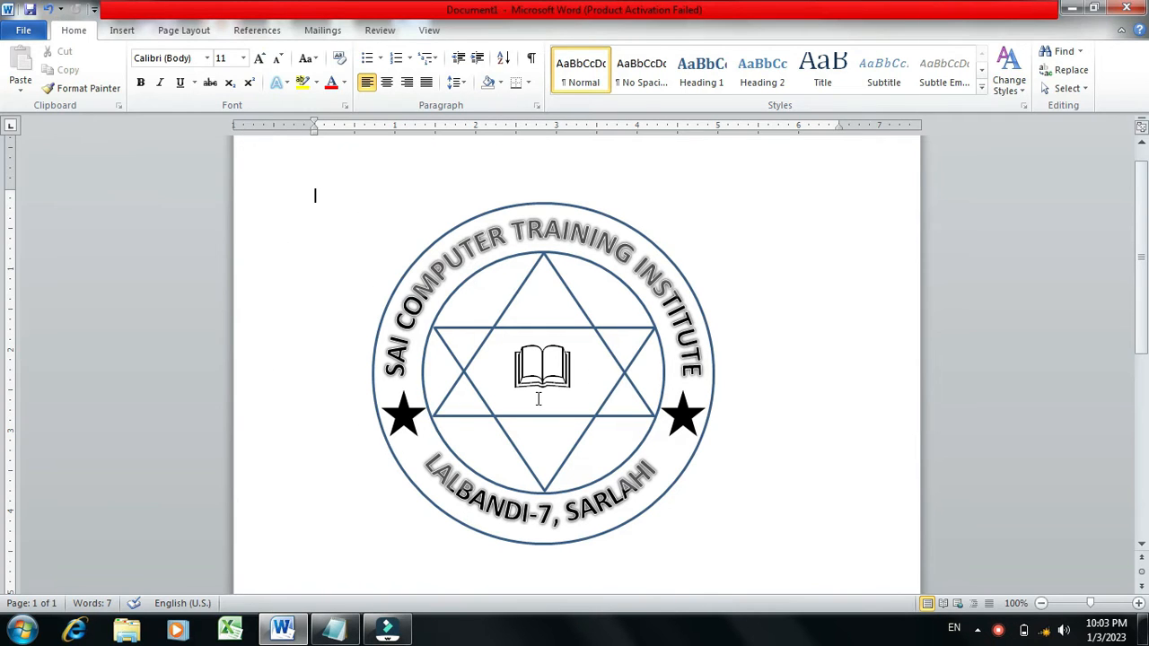
Step: Create a new blank document
left_click(23, 31)
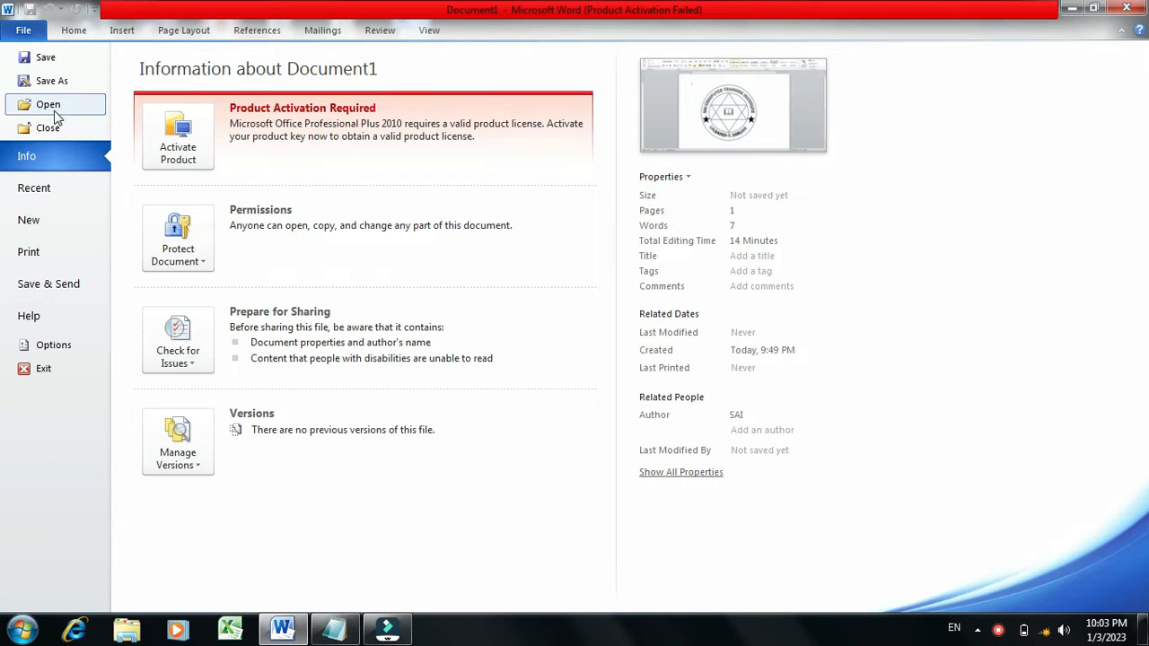
left_click(32, 232)
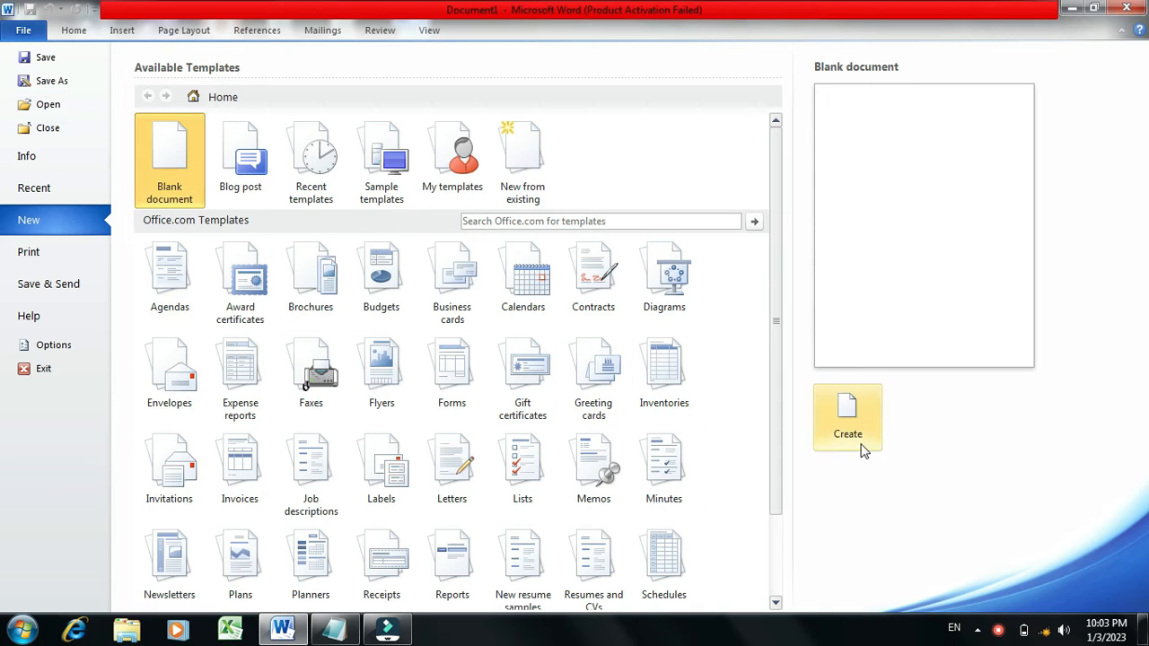
left_click(849, 418)
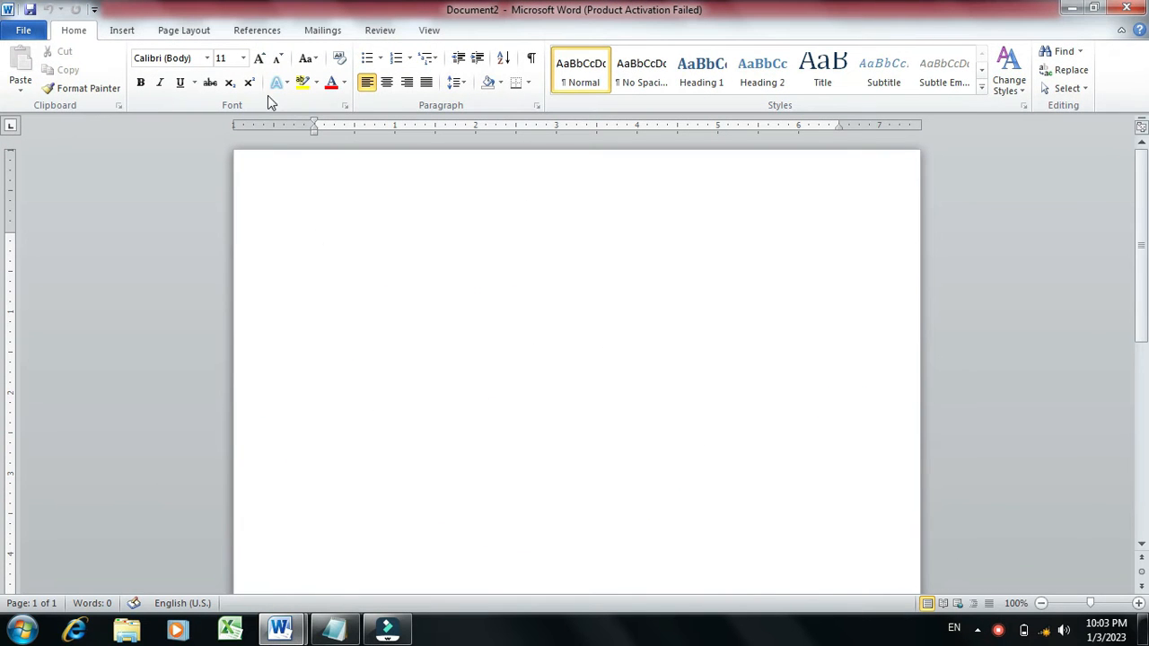
Step: Draw a circle about 3.94" in diameter near the middle of the page
left_click(121, 31)
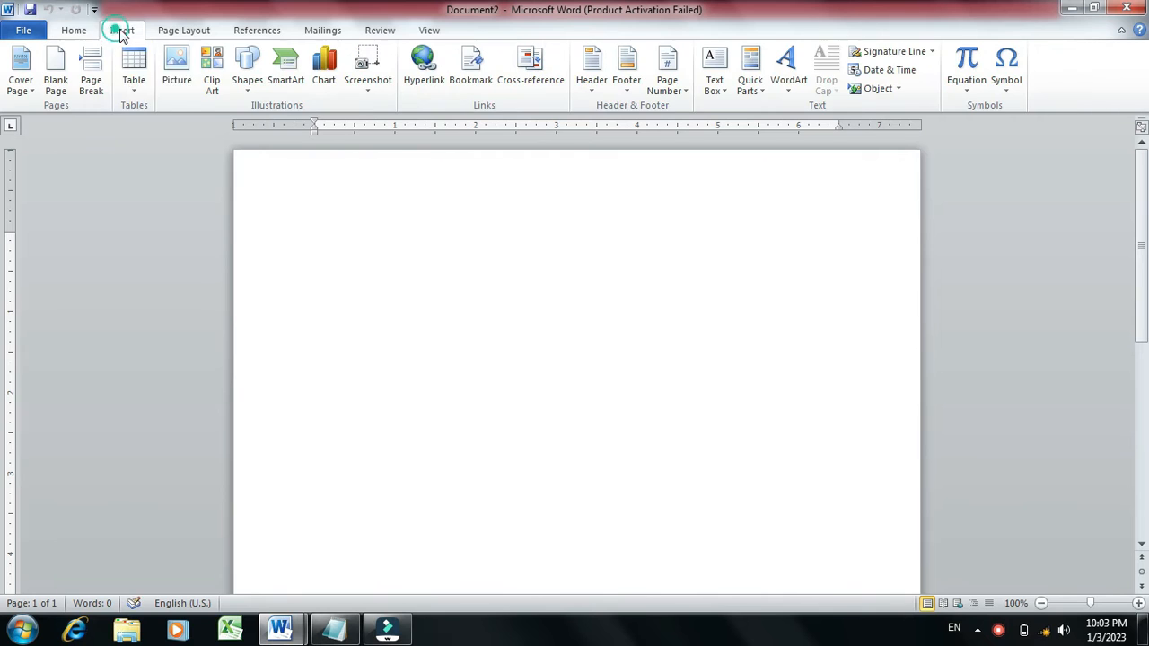
left_click(248, 77)
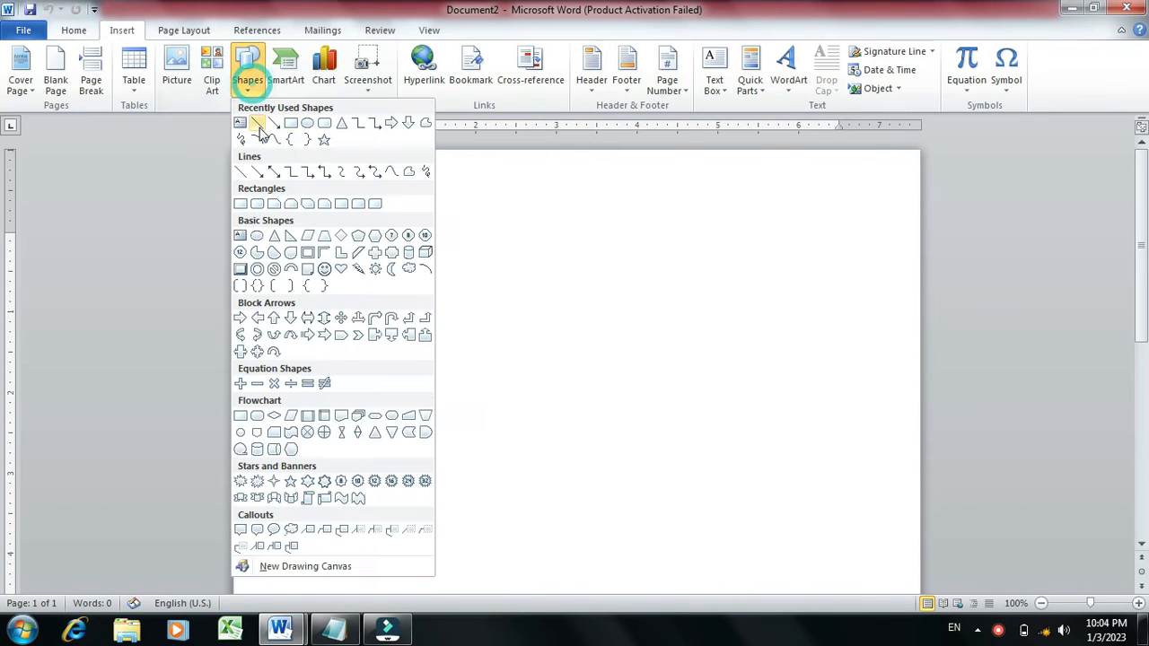
left_click(310, 124)
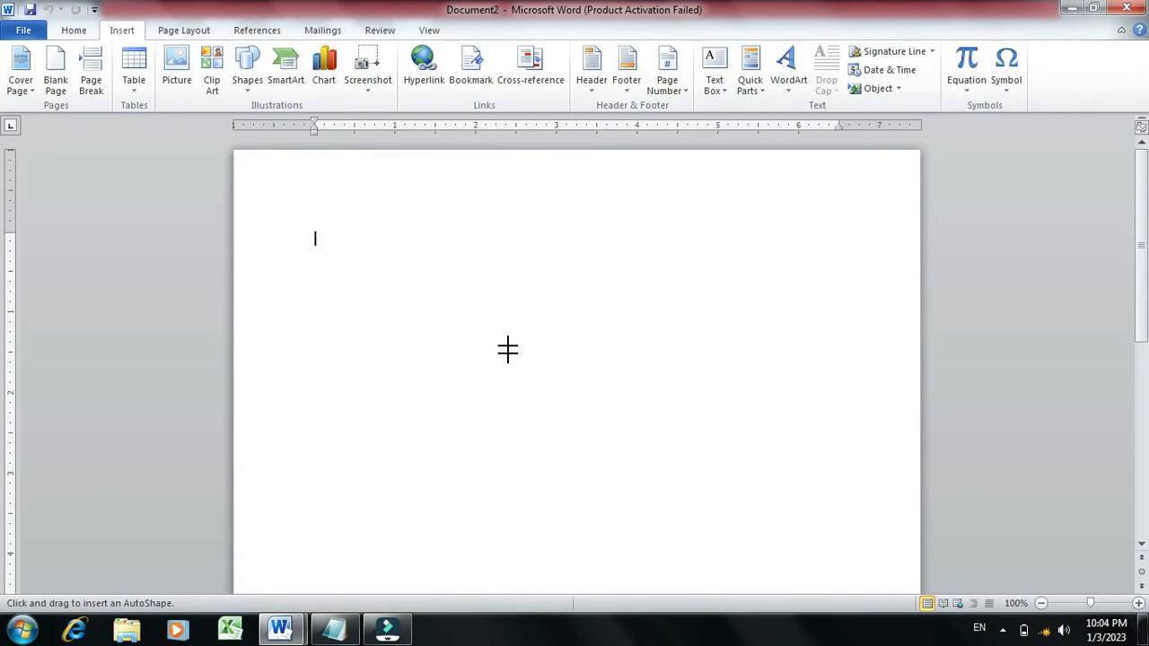
left_click_drag(430, 238, 731, 556)
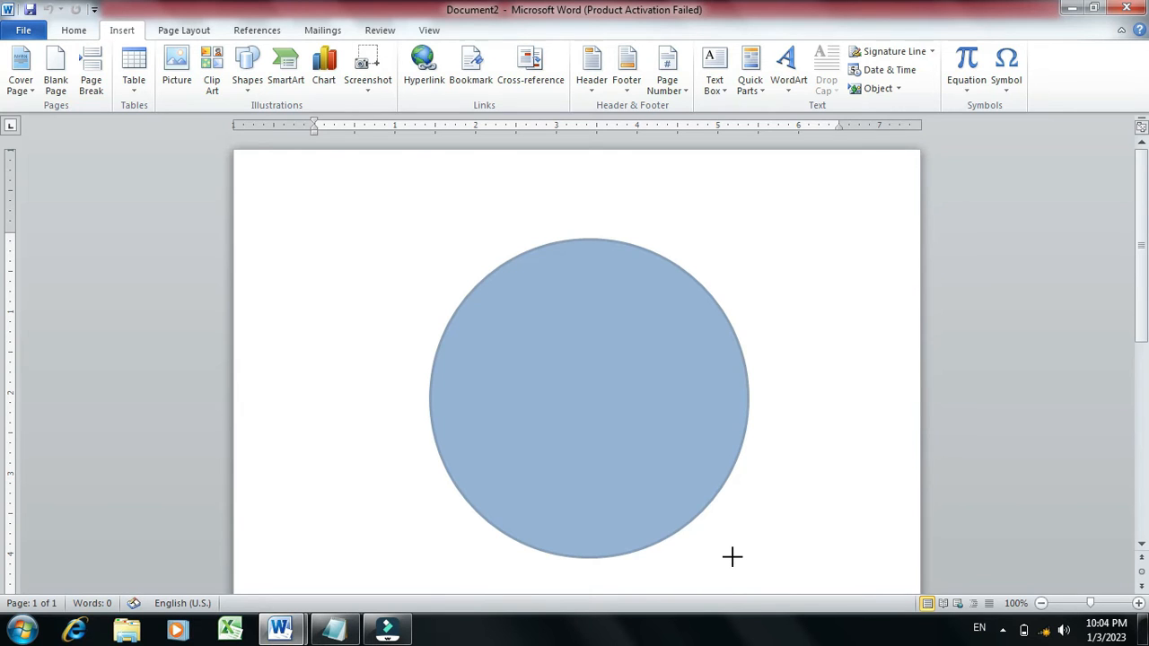
left_click_drag(731, 557, 732, 556)
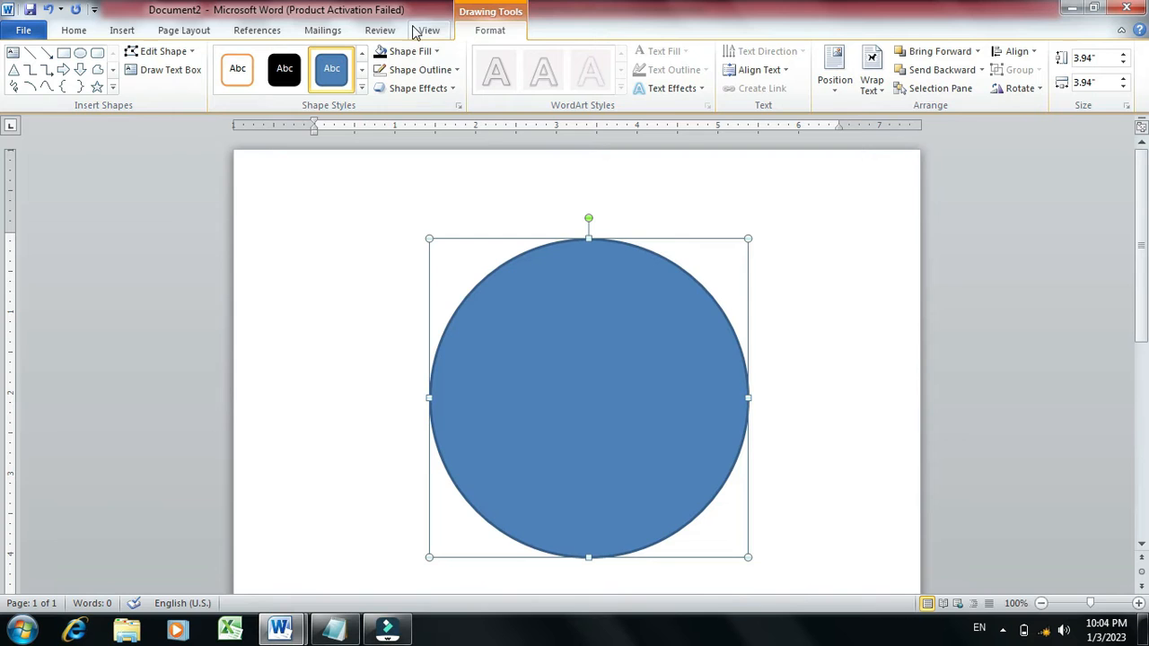
Step: Remove the circle's fill and set its outline colour to Black, Text 1
left_click(435, 52)
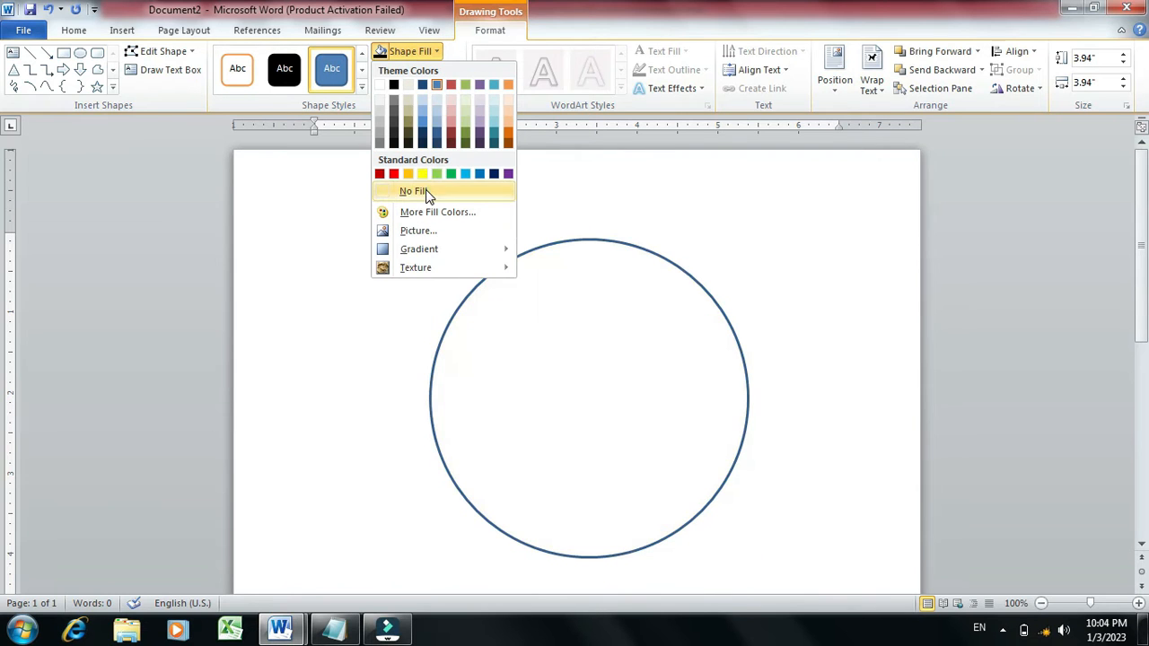
left_click(425, 192)
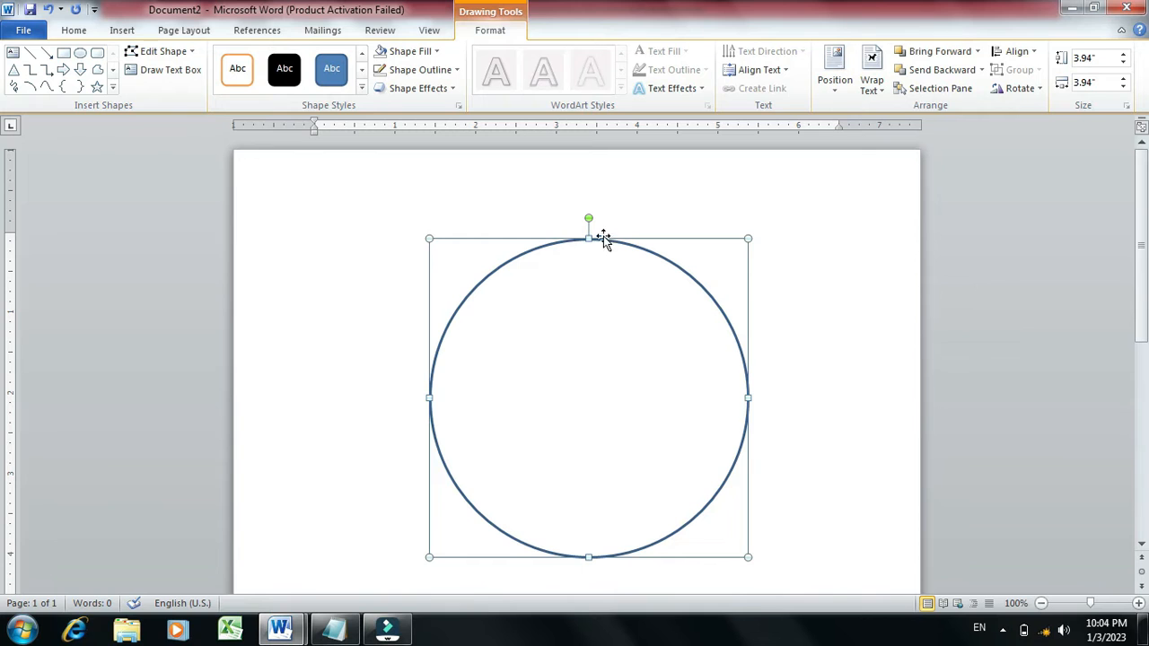
left_click(445, 70)
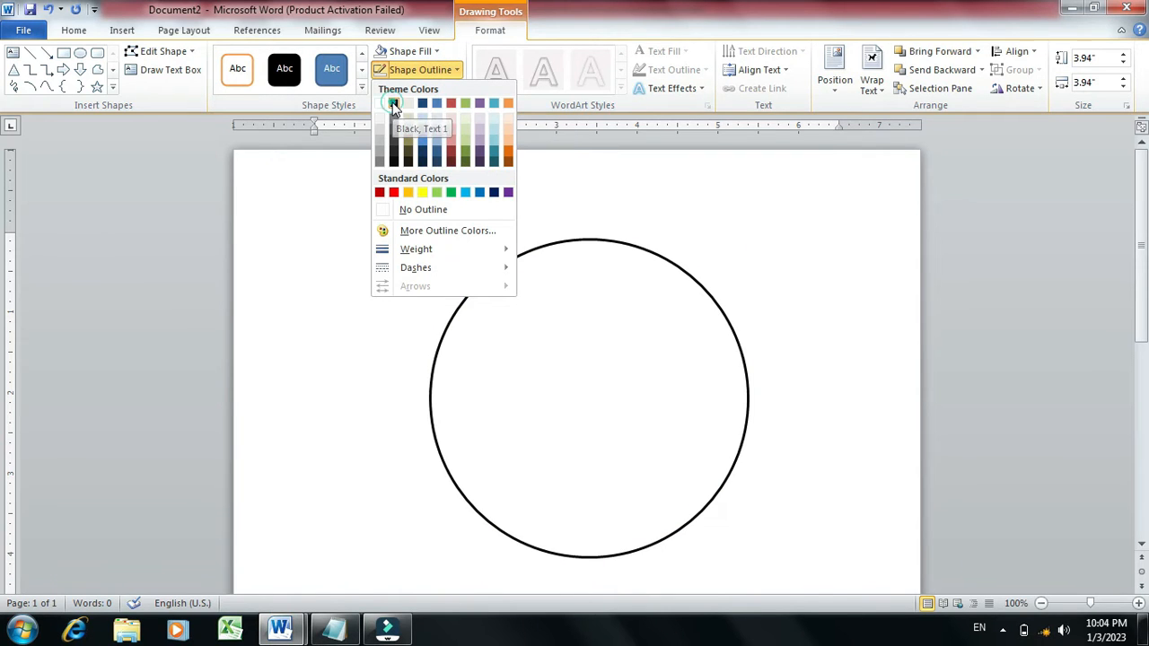
left_click(394, 106)
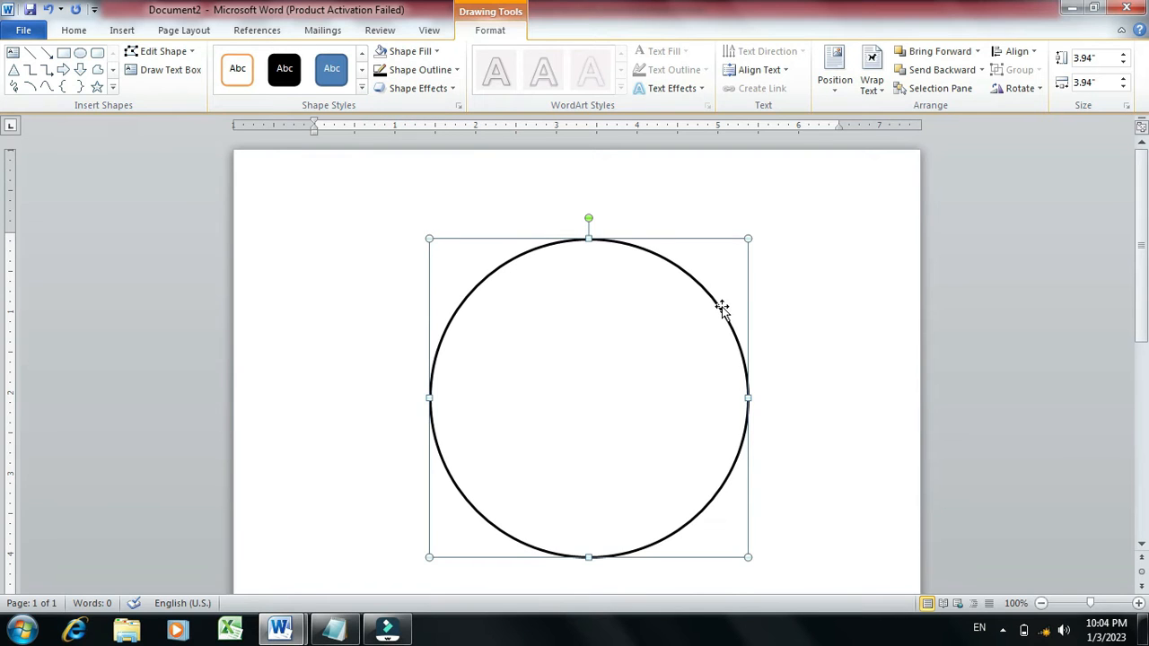
Step: Switch to Notepad to view the duplication shortcut note and return to the Word document
left_click(334, 632)
left_click_drag(519, 259, 406, 254)
left_click(507, 265)
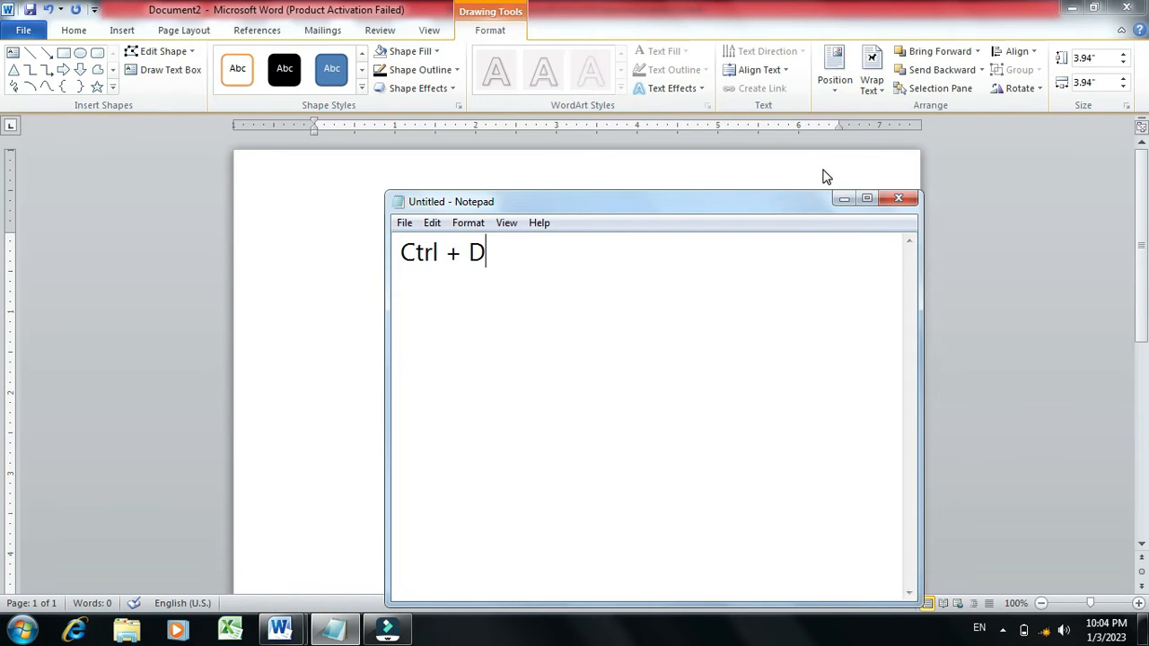
left_click(841, 199)
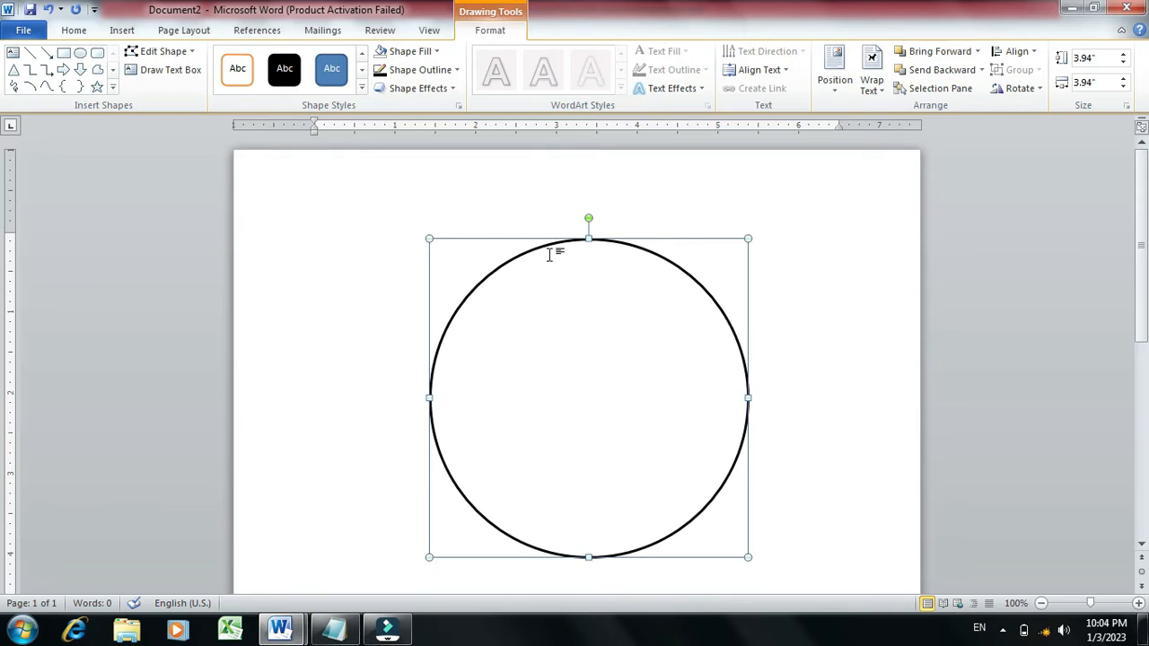
Step: Duplicate the black-outlined circle and nudge the copy until it lies over the original
left_click(541, 251)
key("ctrl+d")
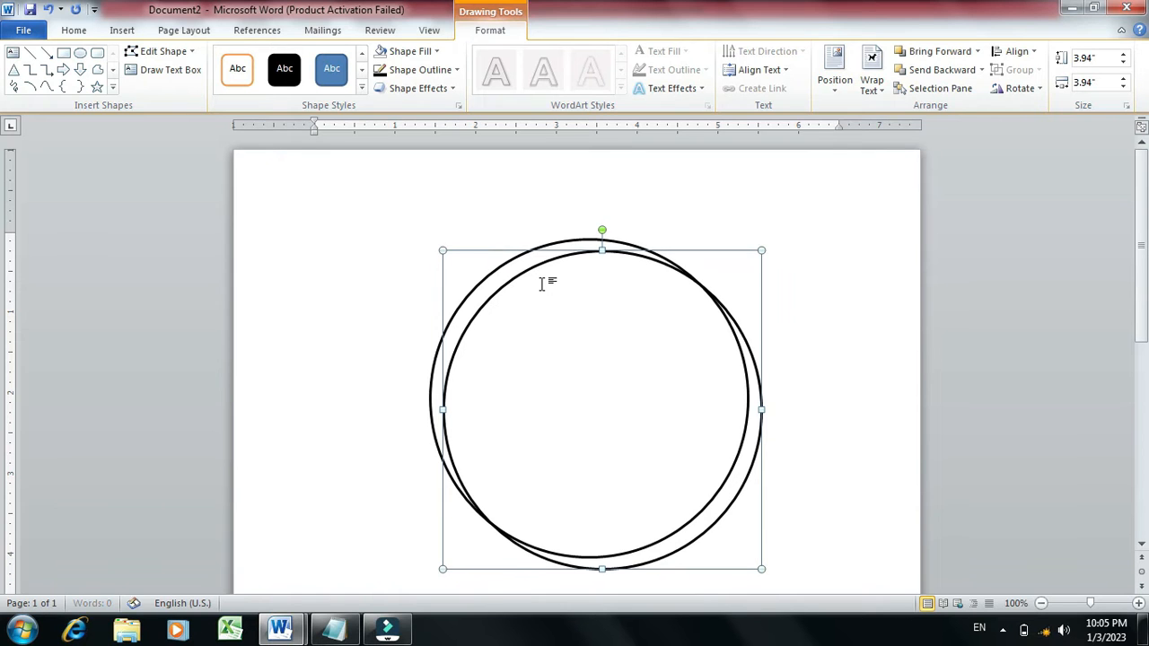
key("Up")
key("Up")
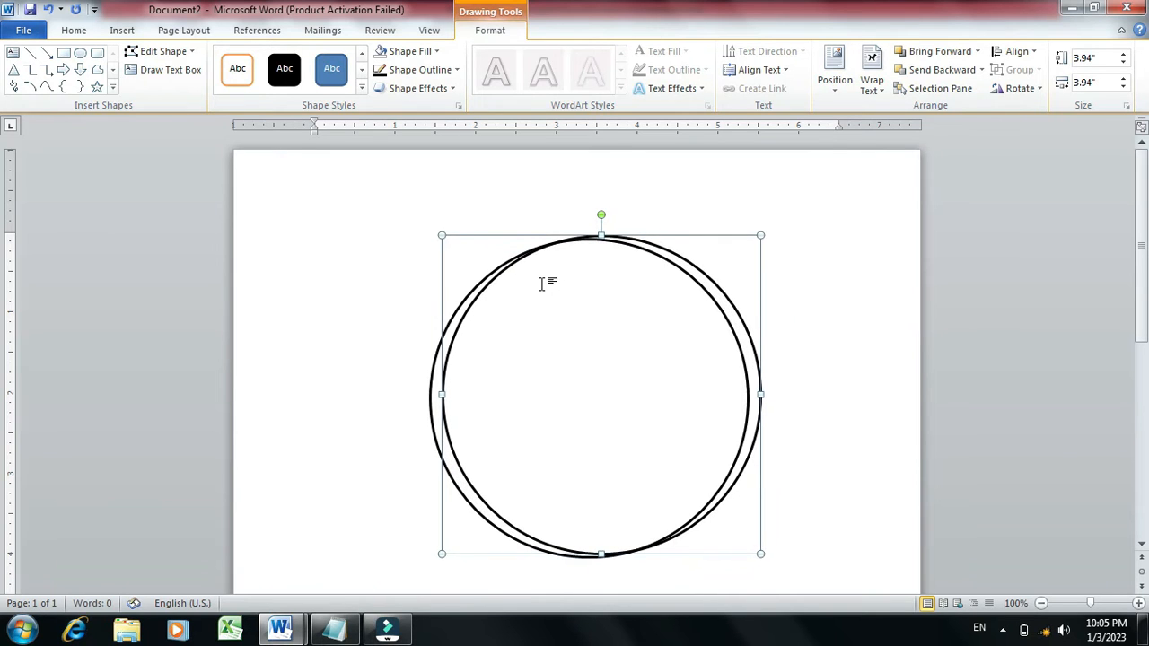
key("Left")
key("ctrl+Left")
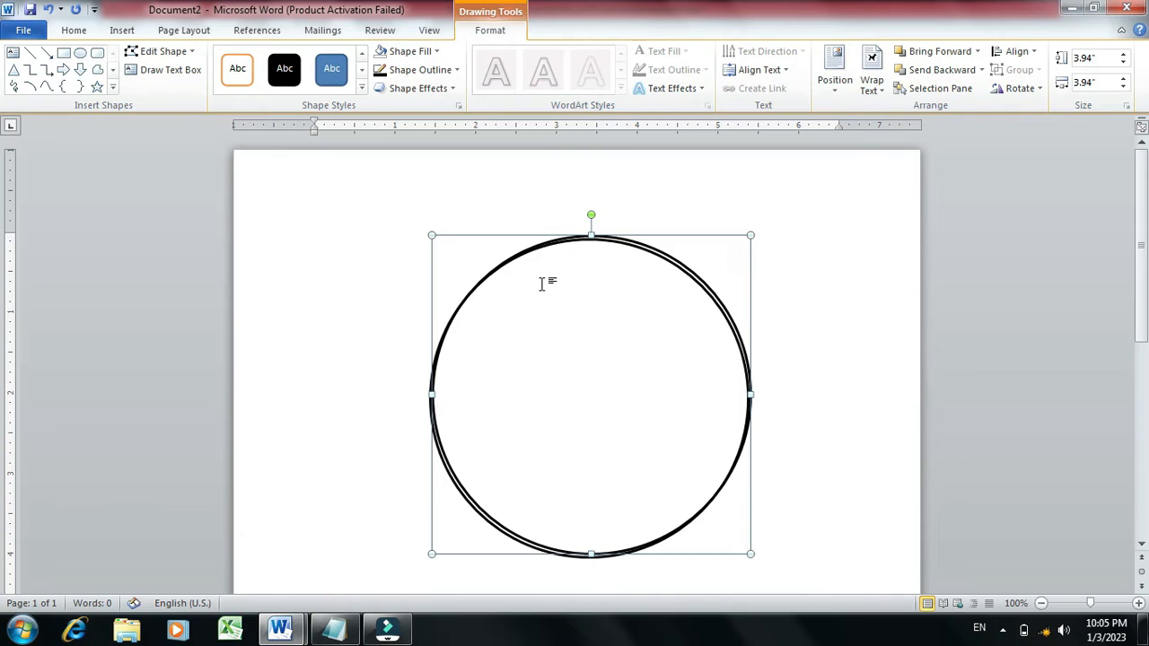
key("ctrl+Left")
key("ctrl+Left")
key("ctrl+Down")
key("ctrl+Down")
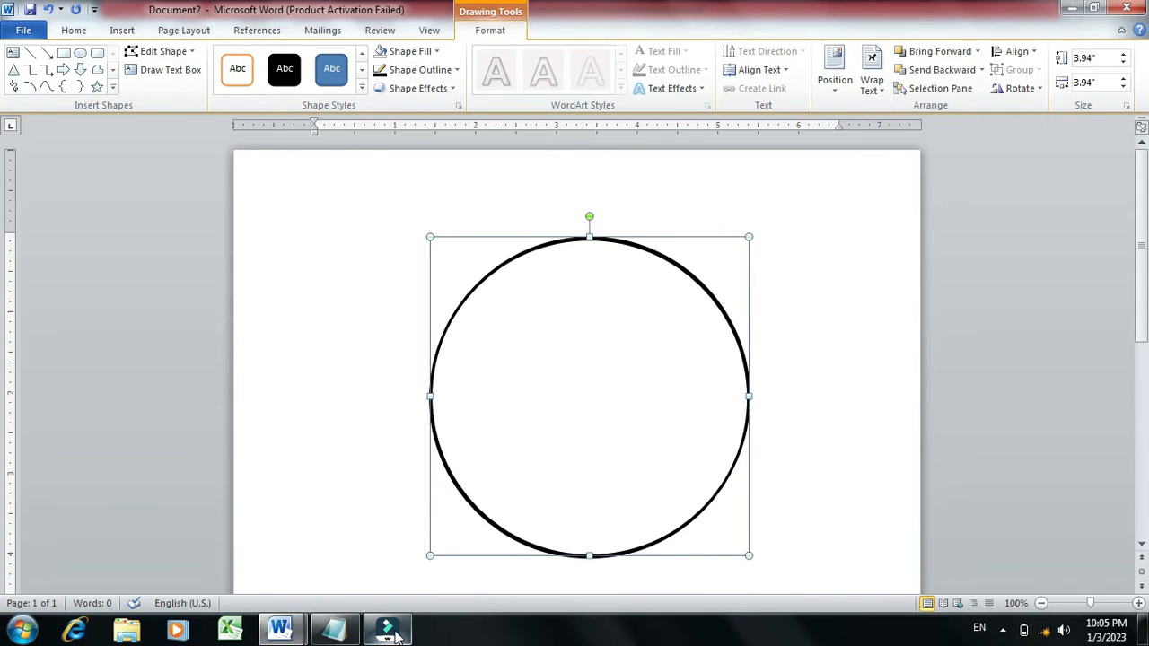
Step: Switch to Notepad, add the line "ctrl + shift" below the existing note, and return to the Word document
left_click(350, 635)
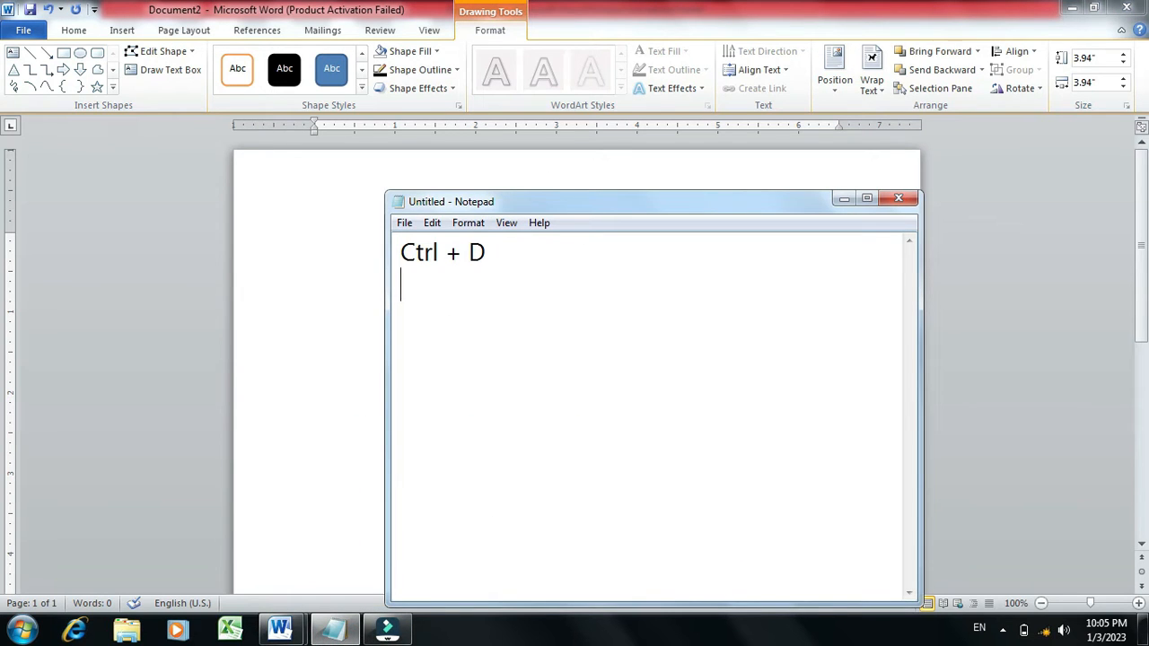
type("ctrl + shift")
left_click(844, 199)
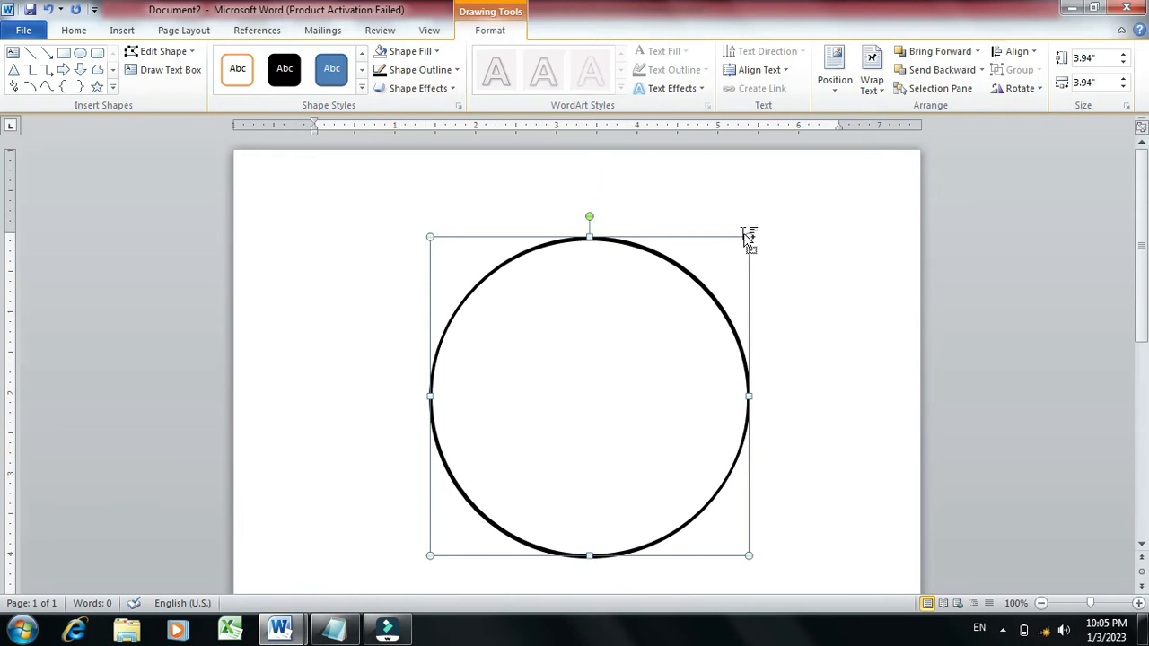
Step: Shrink the duplicated circle about its centre to about 2.71" so it forms an inner ring, and deselect it
left_click_drag(751, 236, 700, 305)
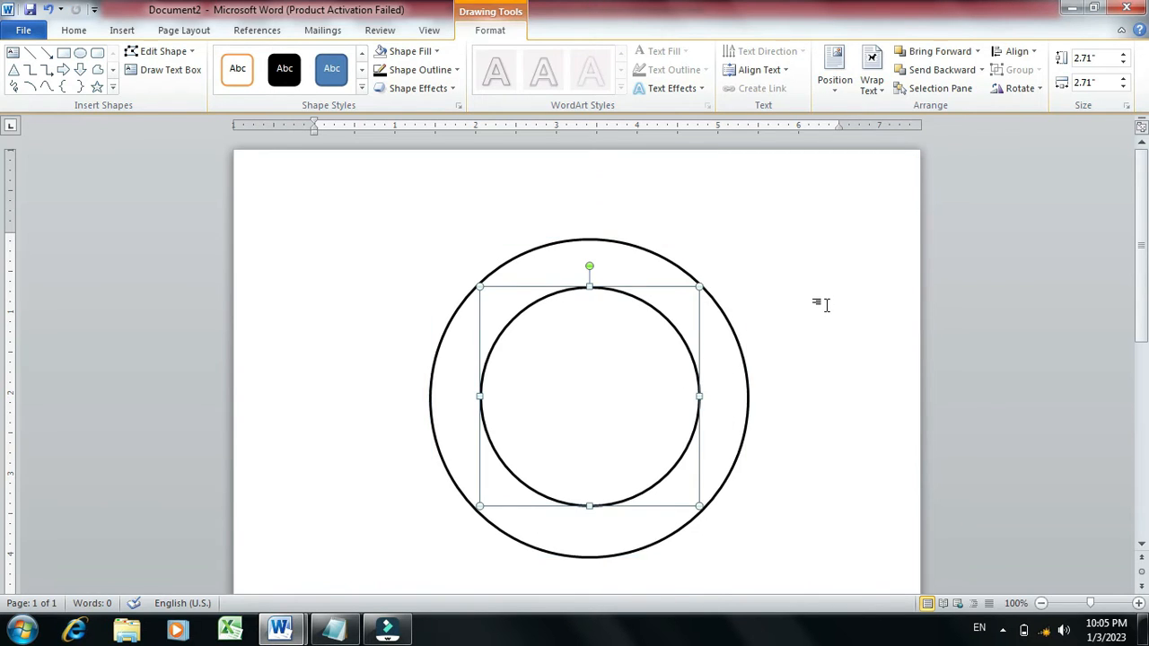
left_click(924, 242)
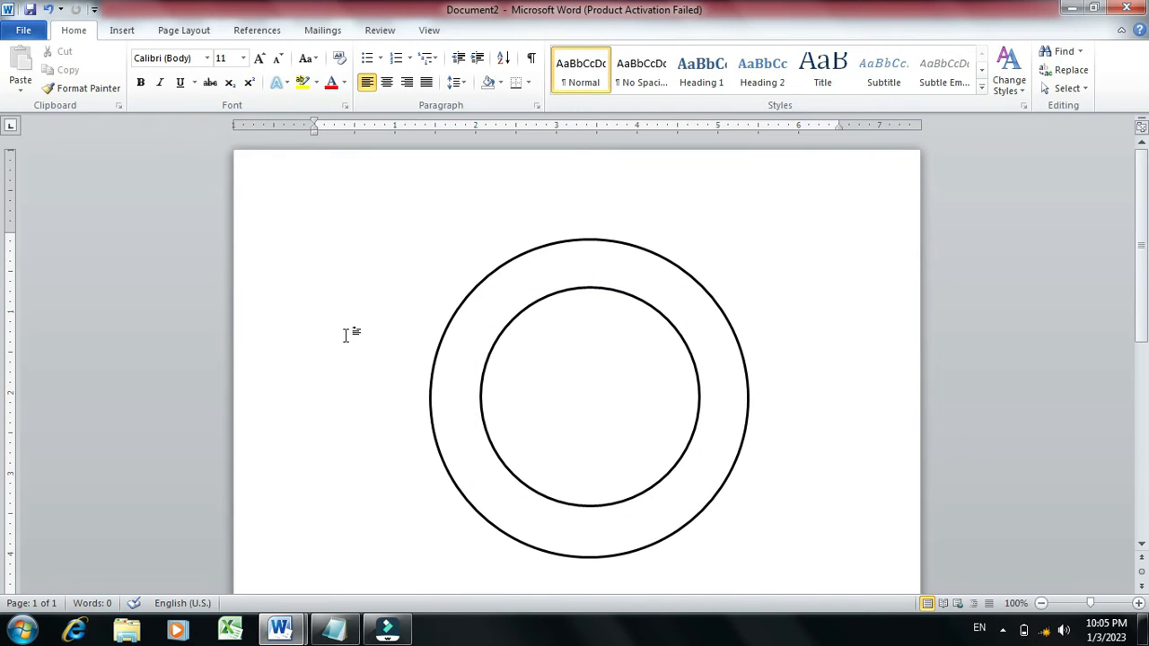
Step: Examine the finished round logo in Document1 as a reference and return to Document2
mouse_move(293, 619)
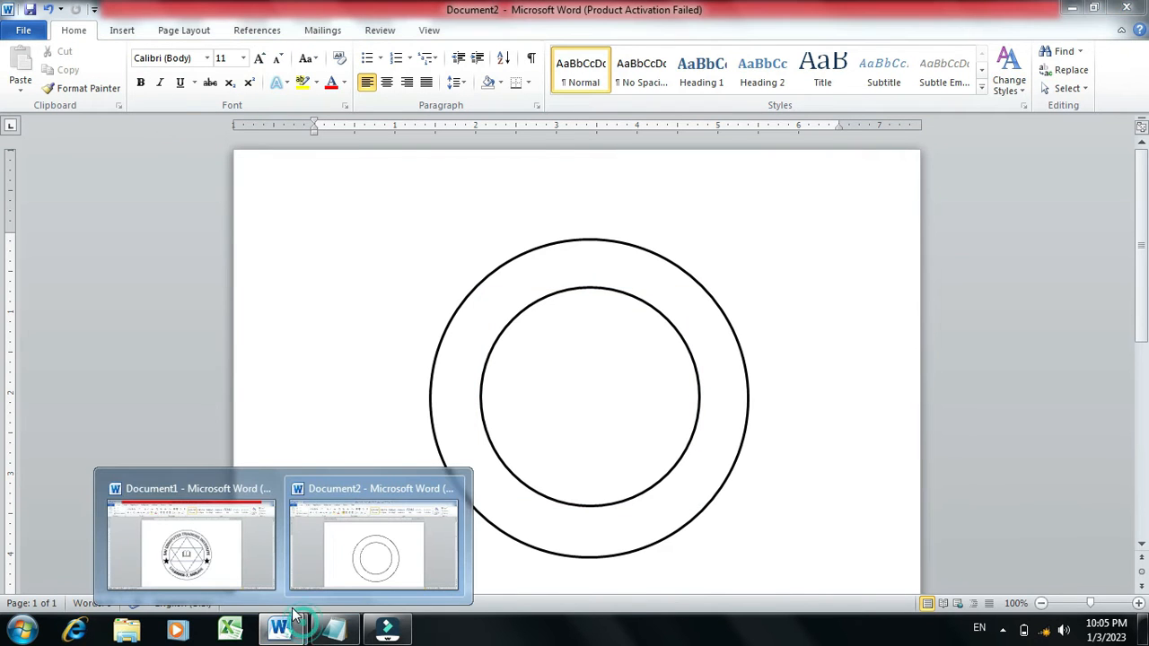
left_click(217, 540)
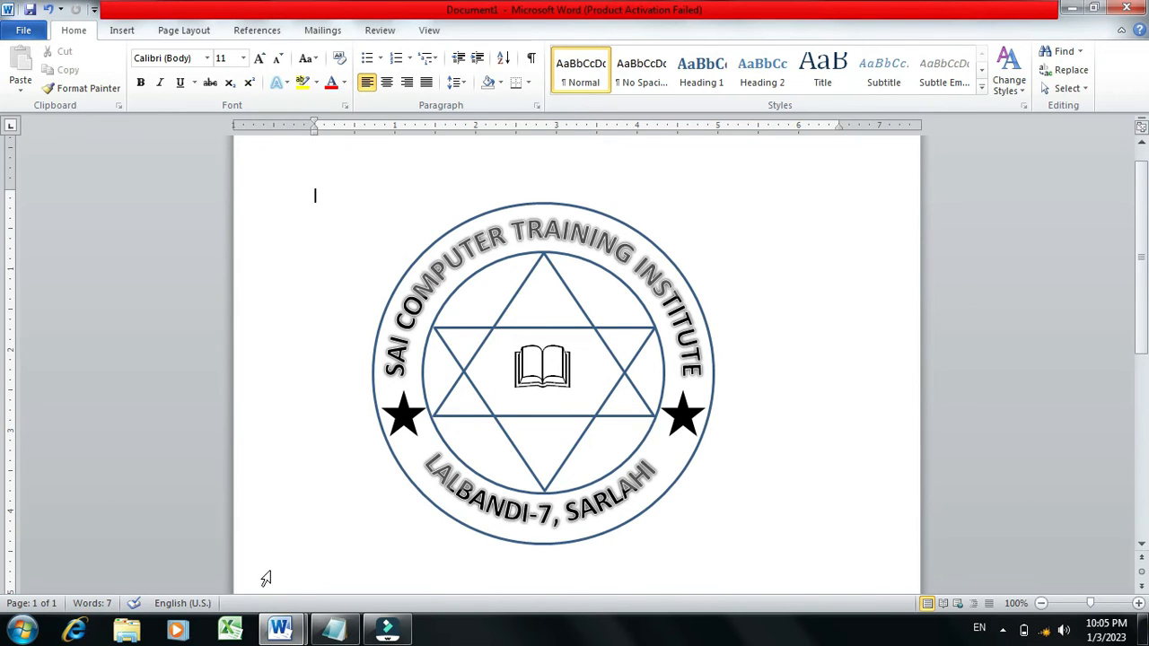
left_click(280, 629)
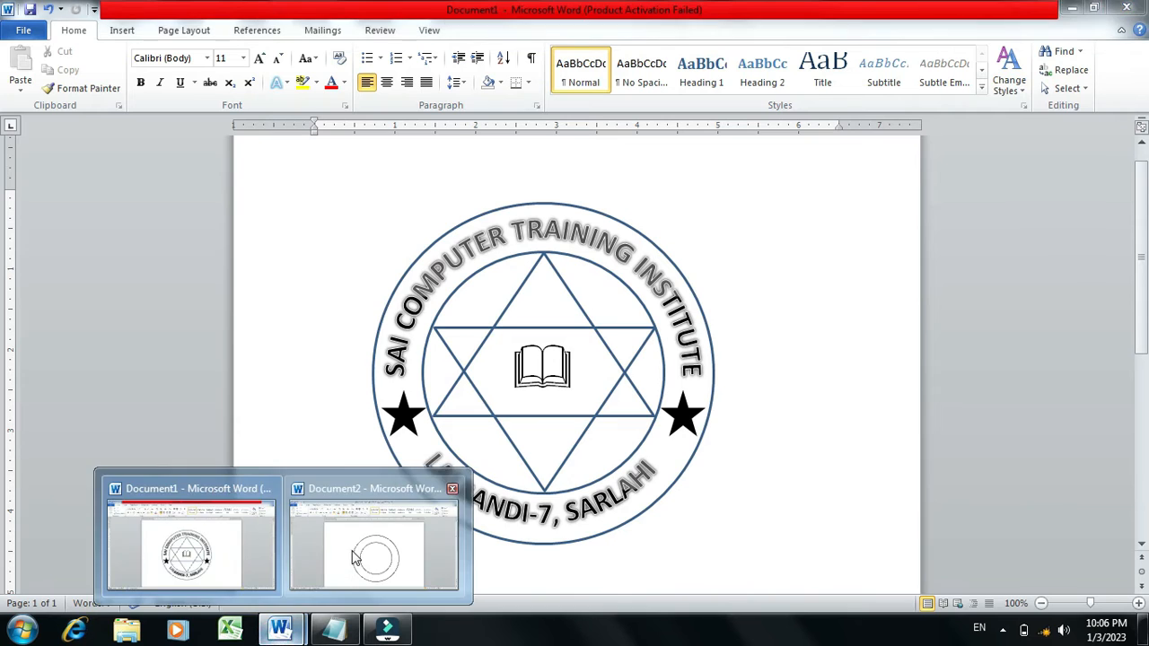
left_click(354, 558)
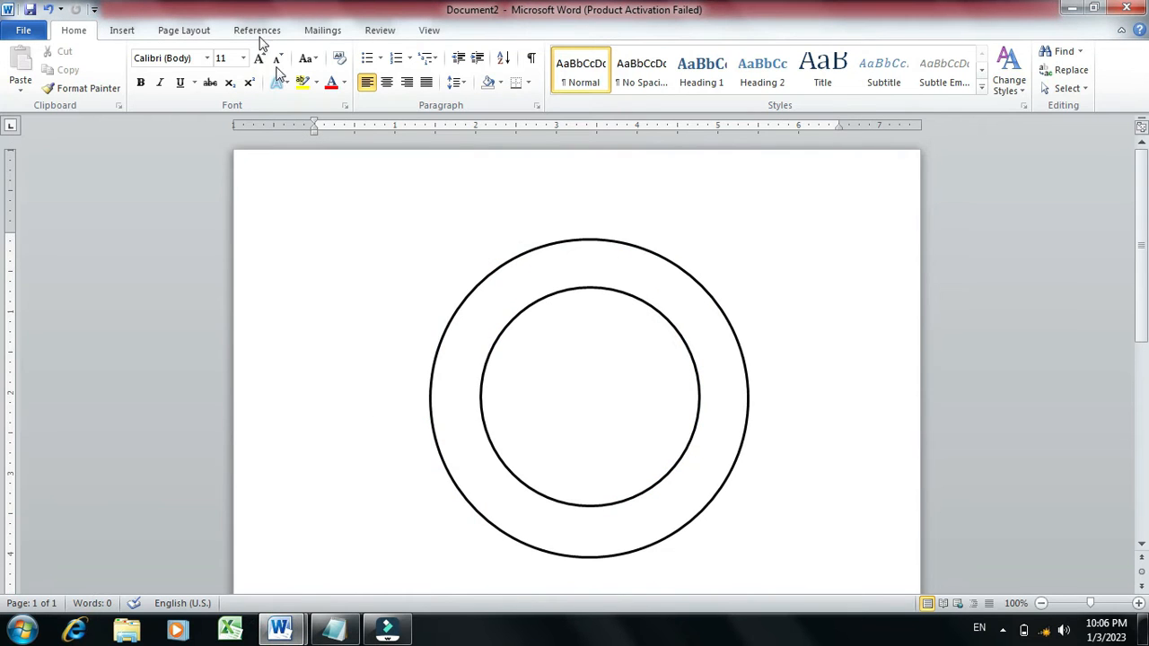
Step: Insert black WordArt reading "SAI COMPUTER TRAINING INSTITUTTE" in the document with the two circles
left_click(122, 31)
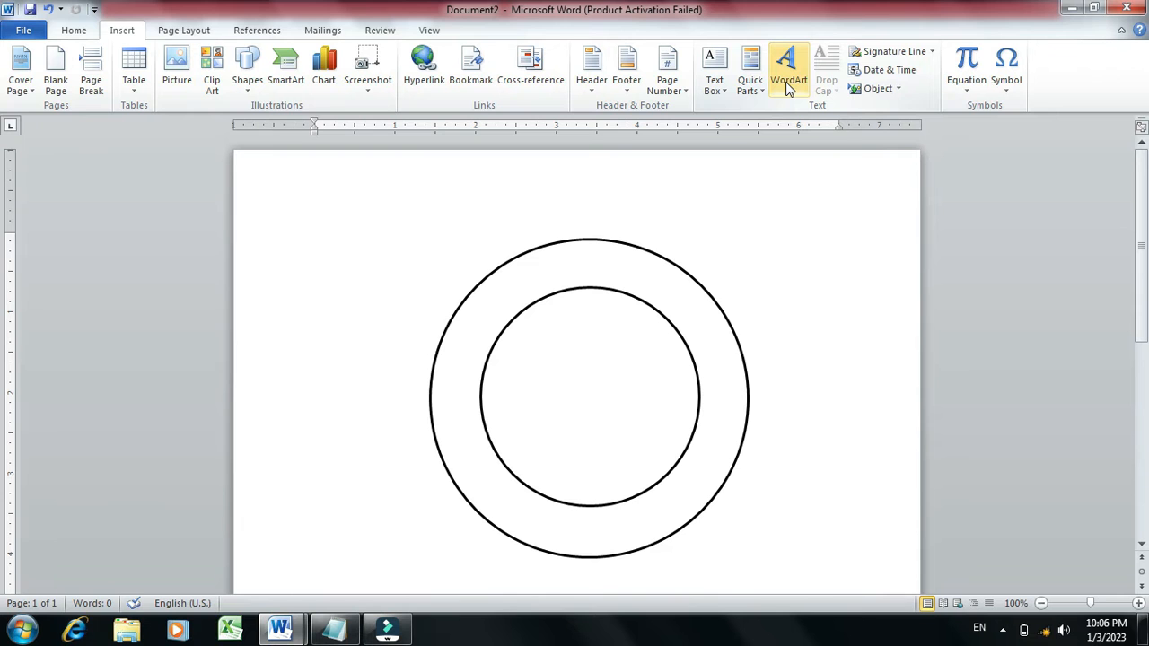
key("super+plus")
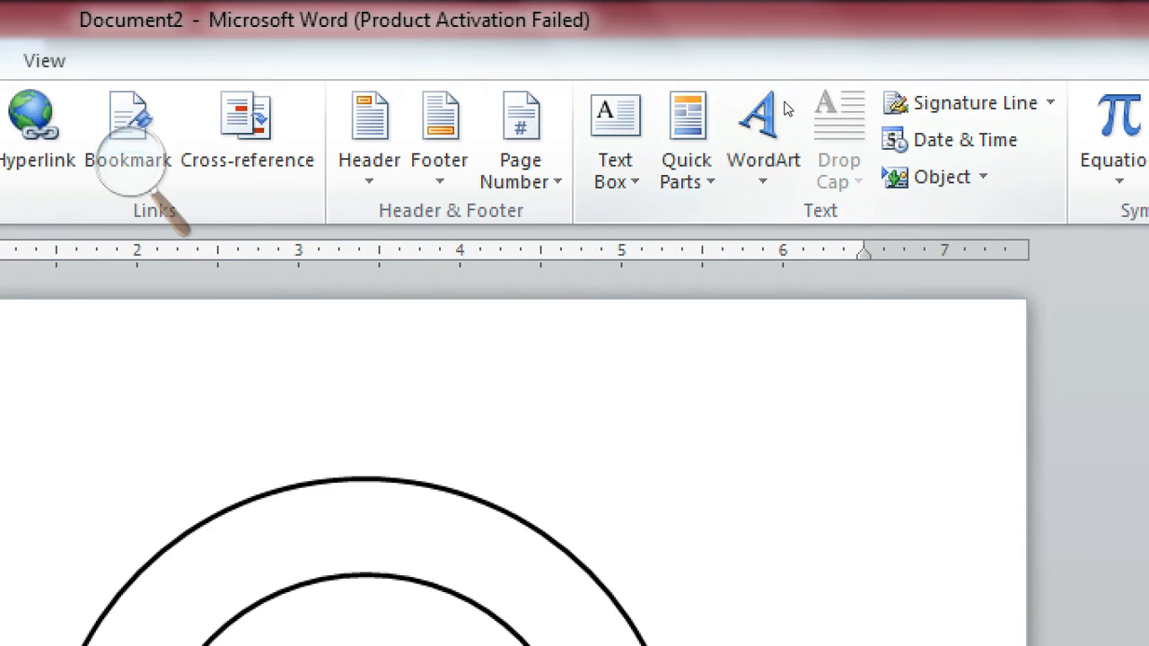
key("super+minus")
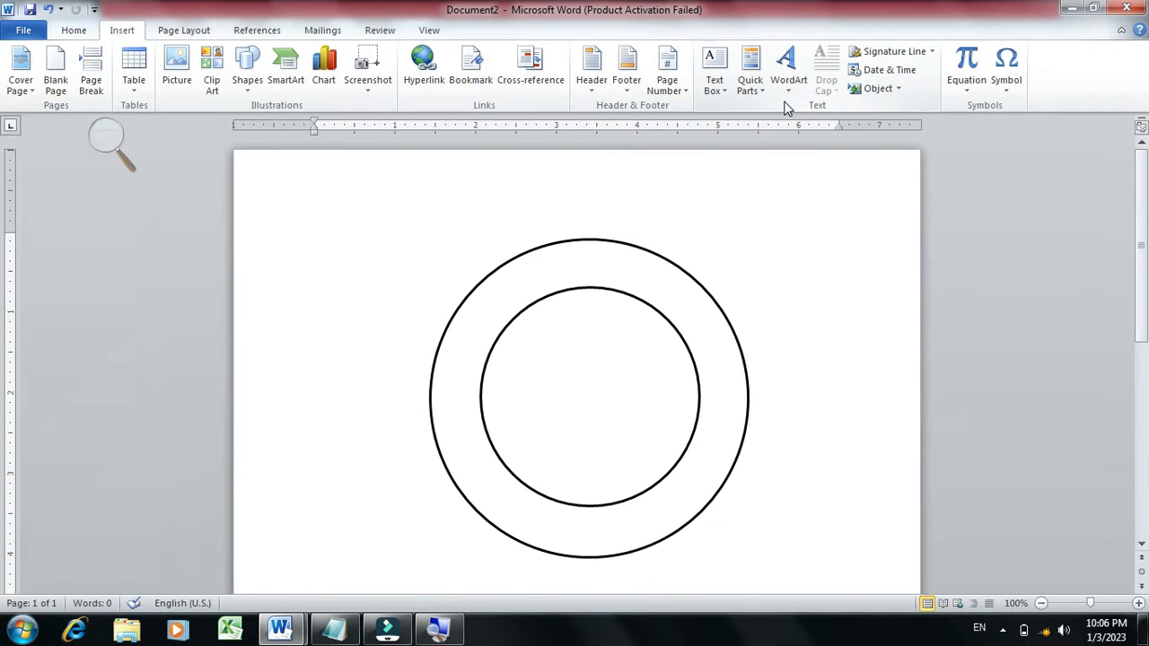
left_click(789, 70)
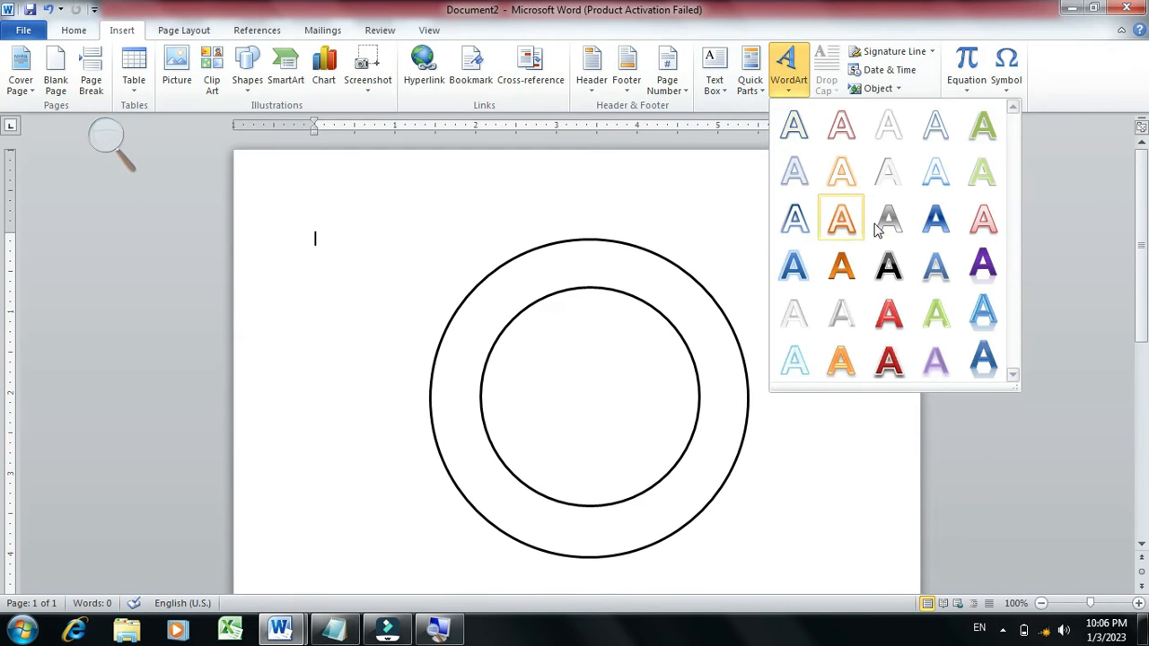
left_click(879, 271)
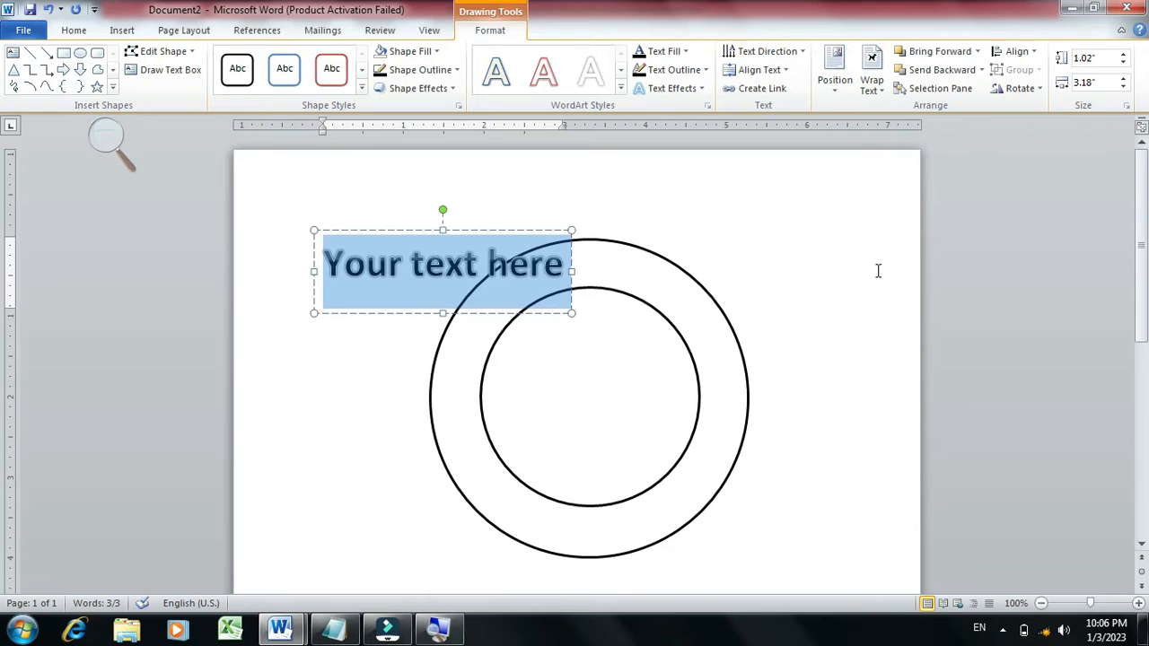
type("SAI COM")
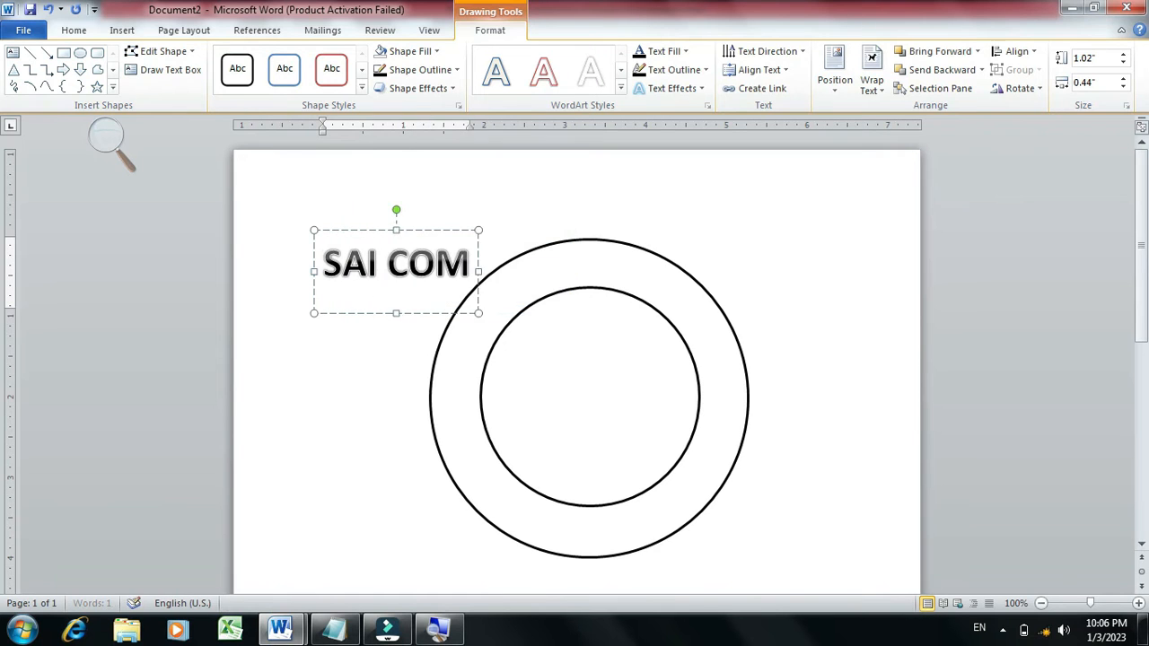
type("PUTER TRAI")
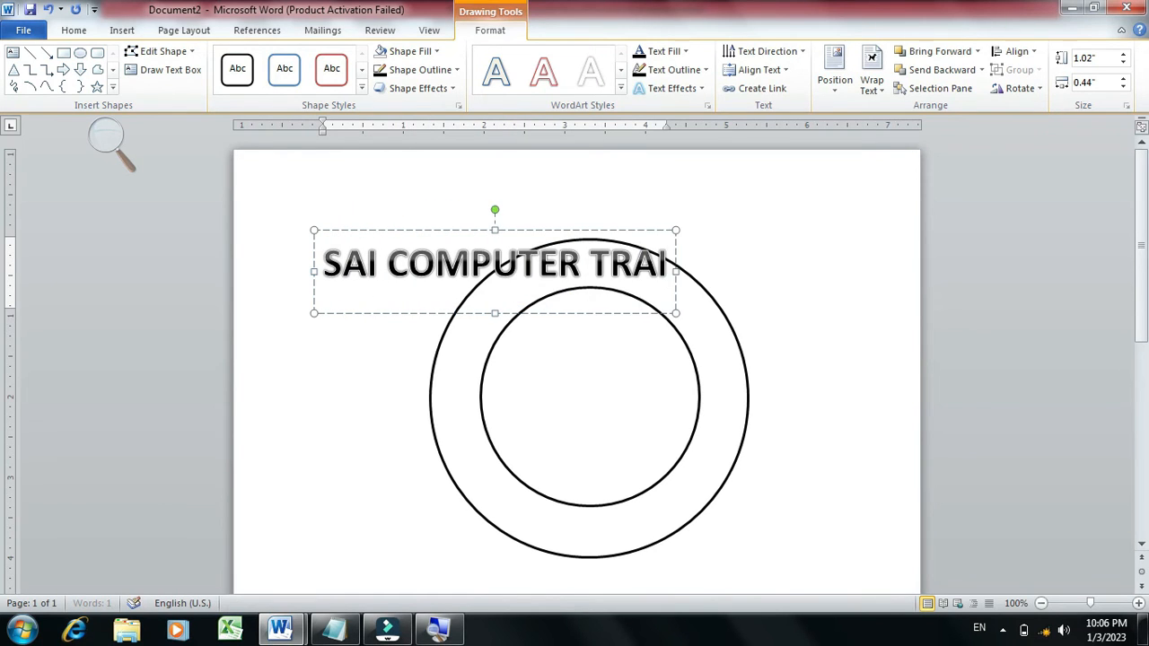
type("NING I")
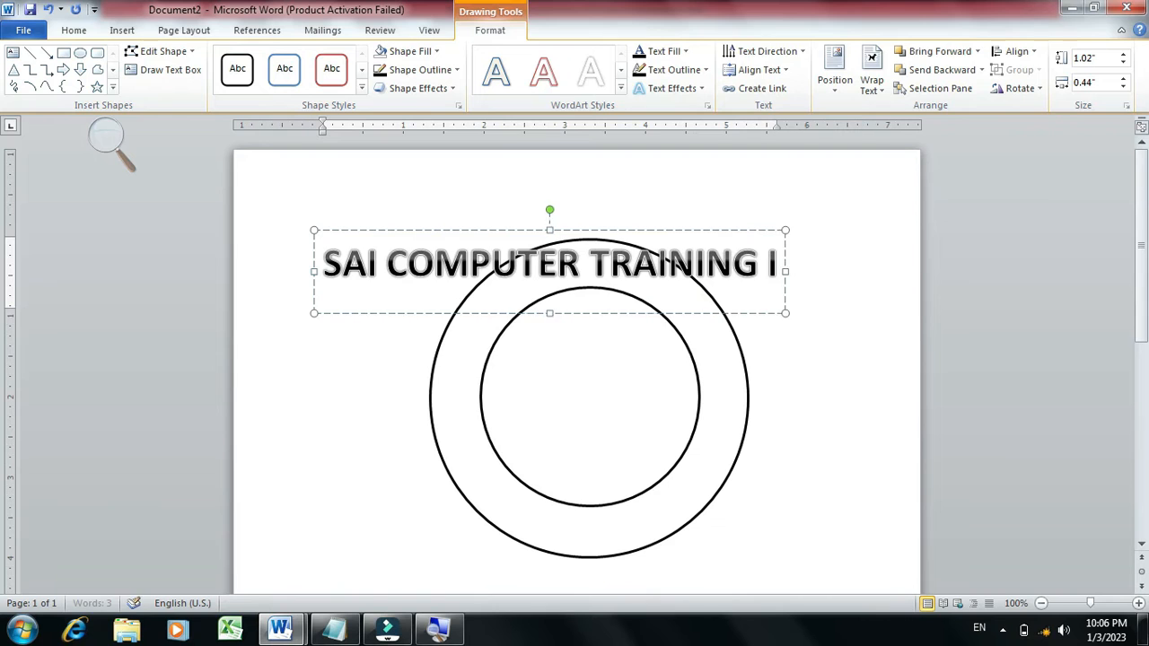
type("NSTITUTTE")
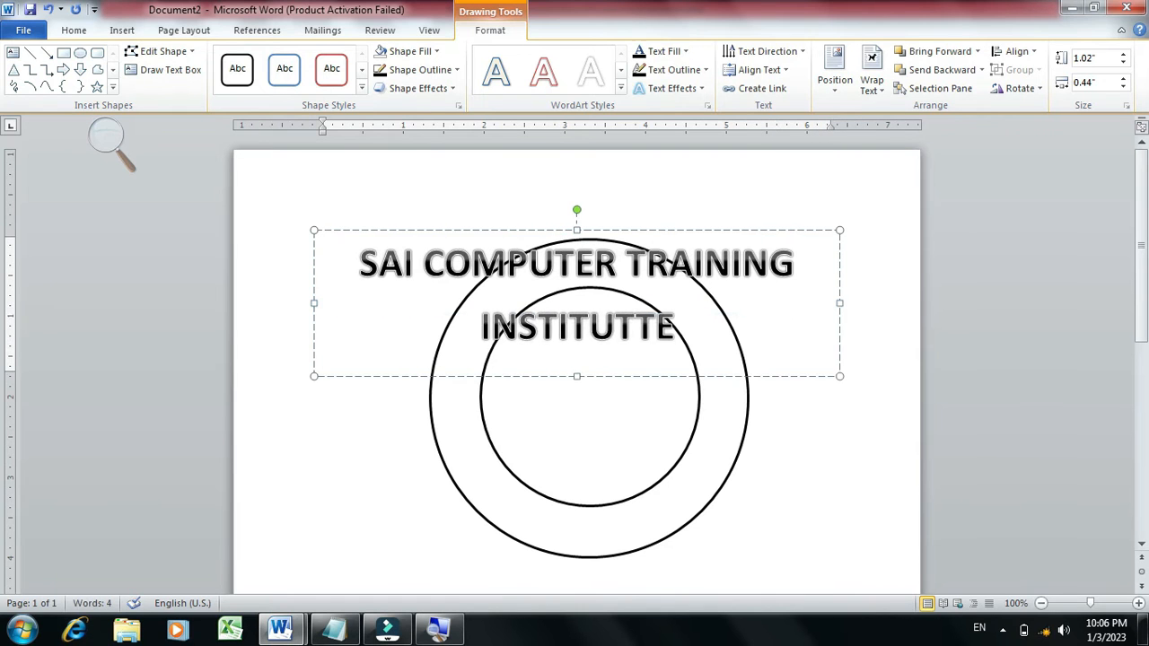
Step: Correct the last word of the WordArt to "INSTITUTE" and add "LALBANDI-7, SARLAHI" on a separate line below it
key("BackSpace")
key("BackSpace")
type("E")
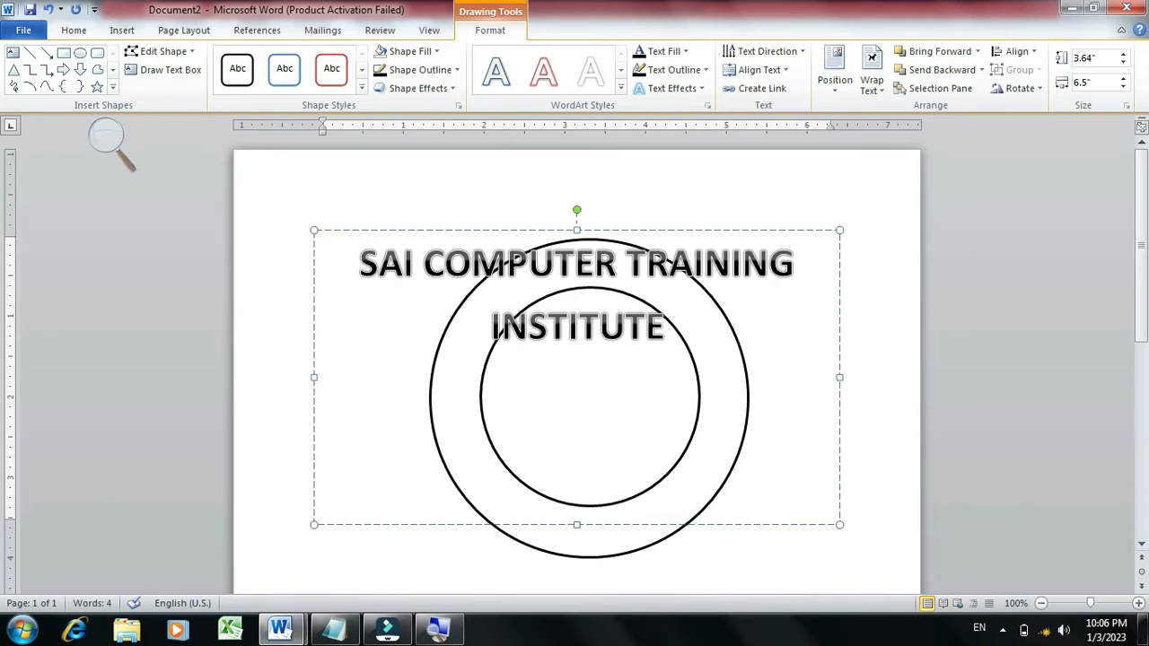
type("LALBAD")
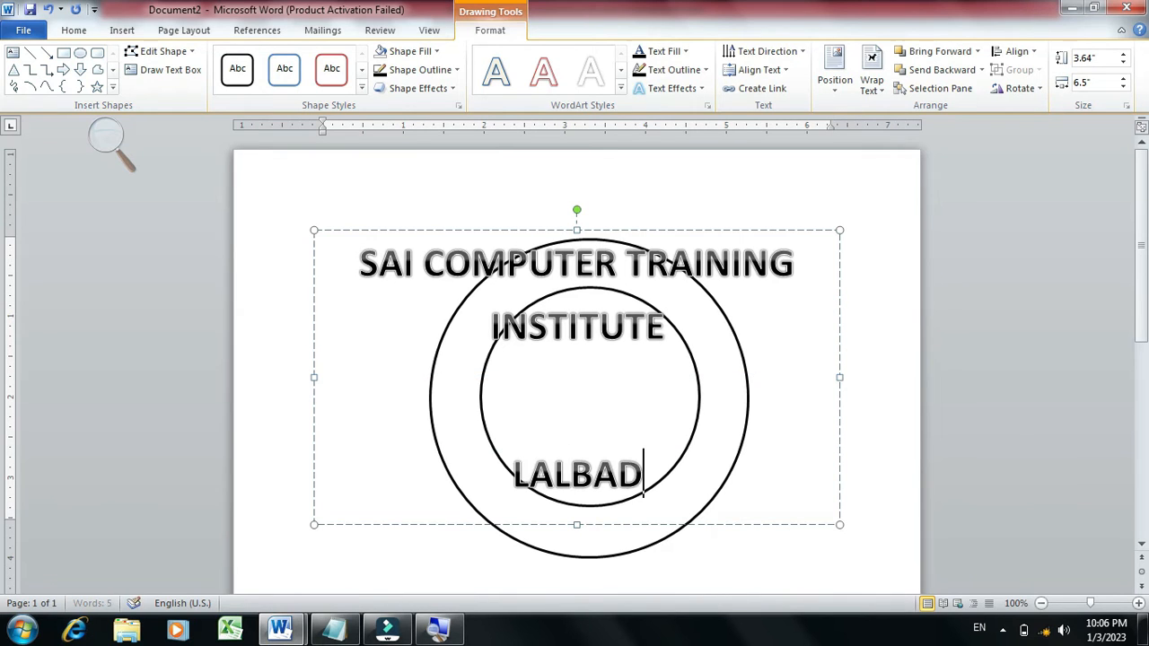
key("BackSpace")
type("NDI")
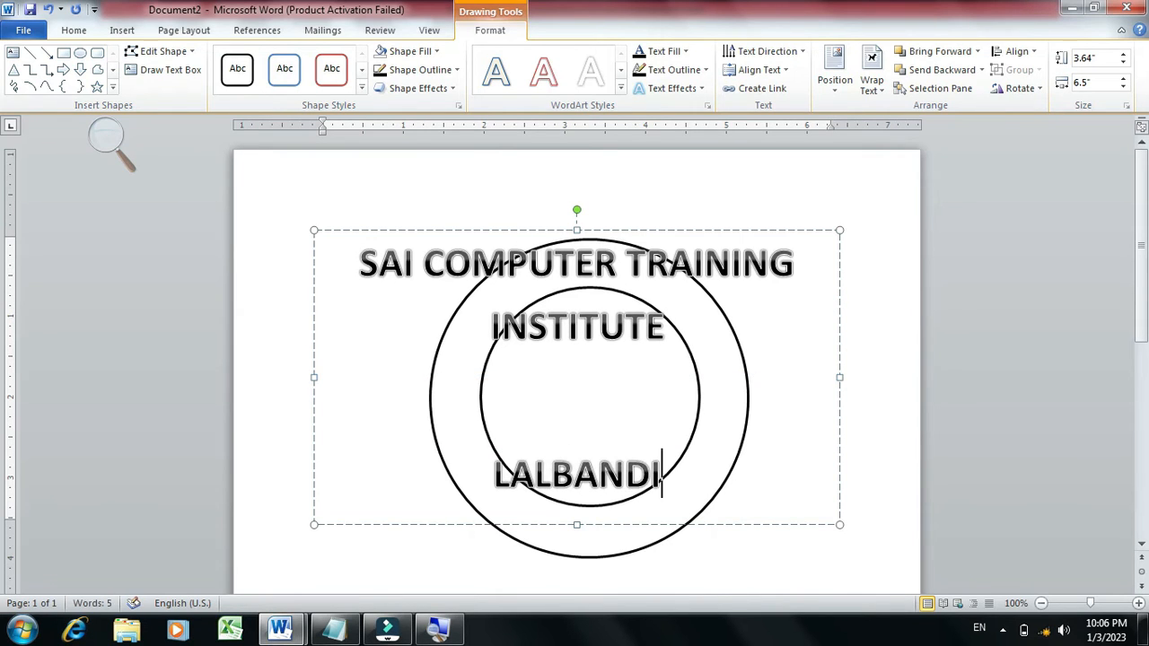
type("-7,")
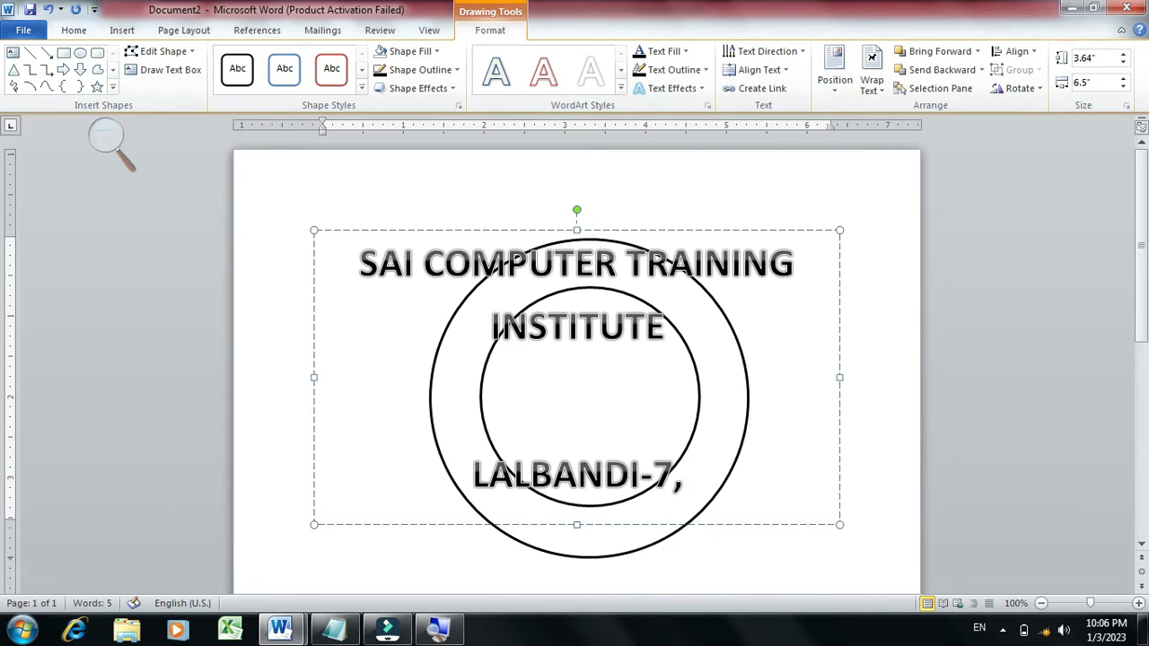
type(" SARLAHI")
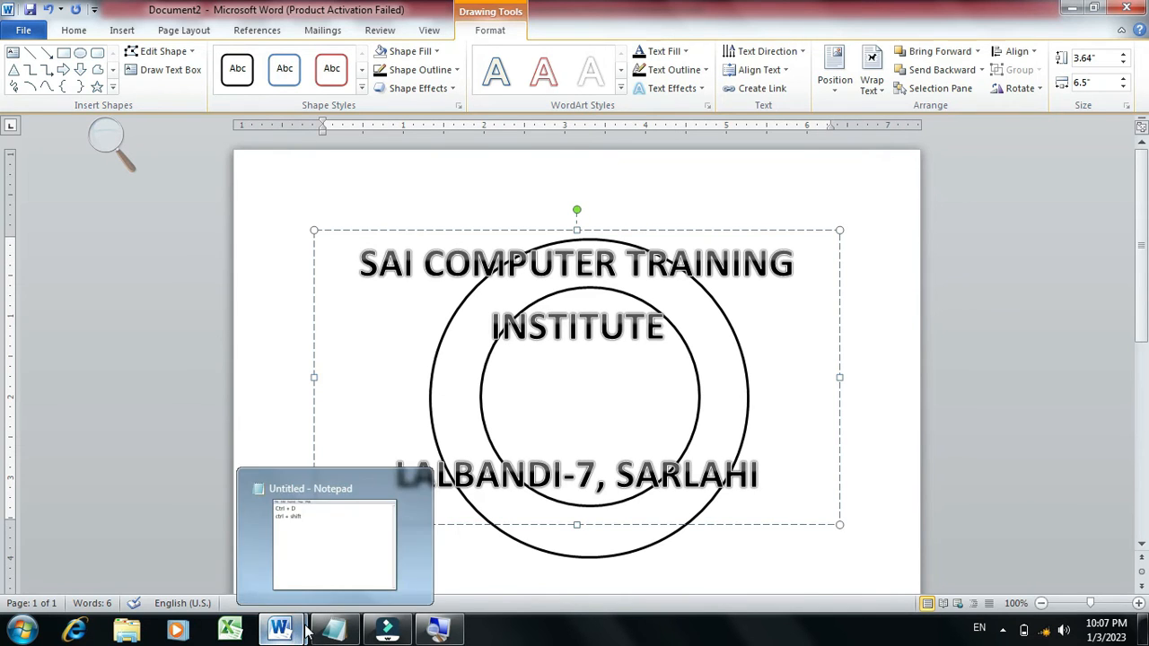
Step: Check the reference logo in Document1 and, back in Document2, apply the fourth Follow Path transform to the whole WordArt
mouse_move(280, 628)
left_click(226, 519)
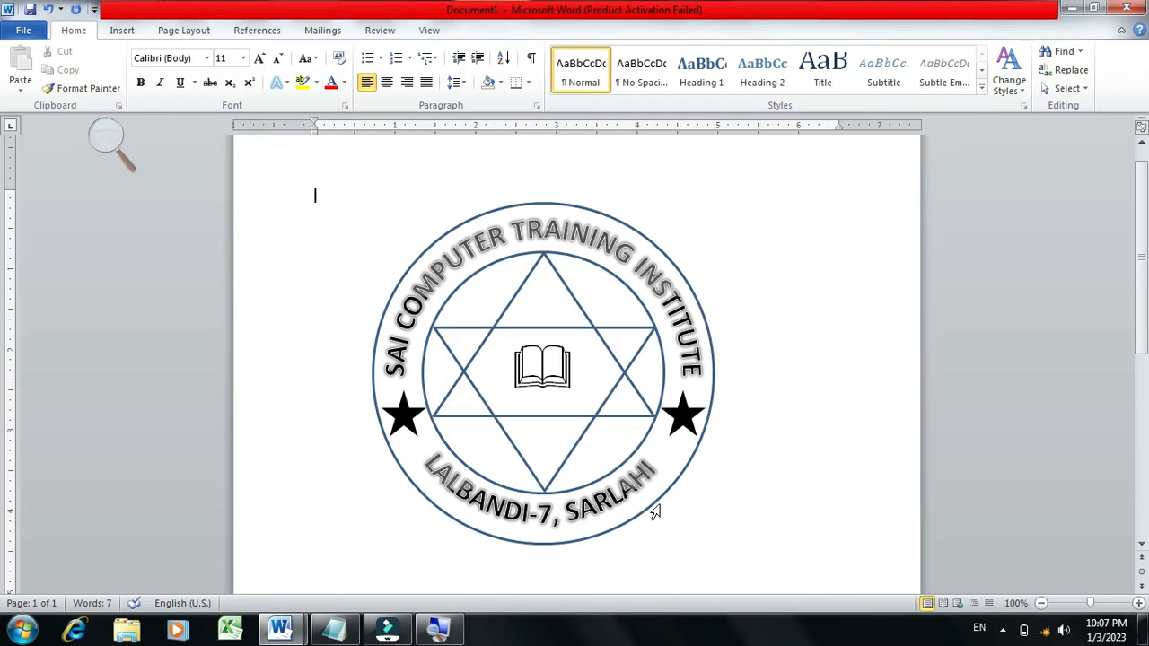
mouse_move(280, 628)
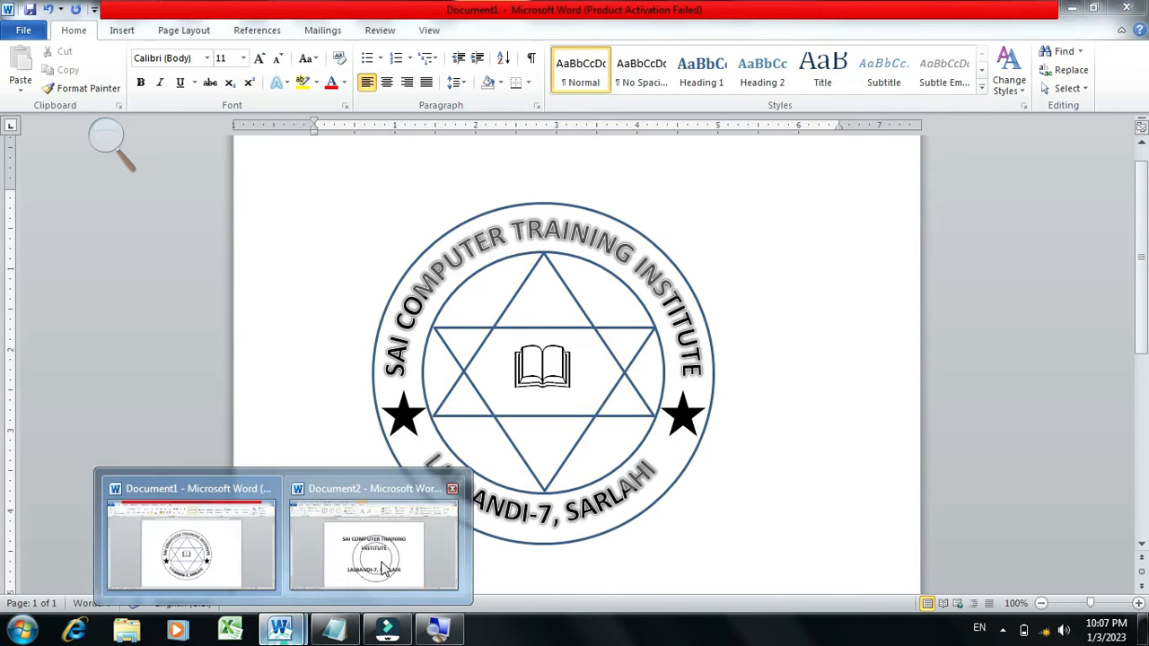
left_click(408, 538)
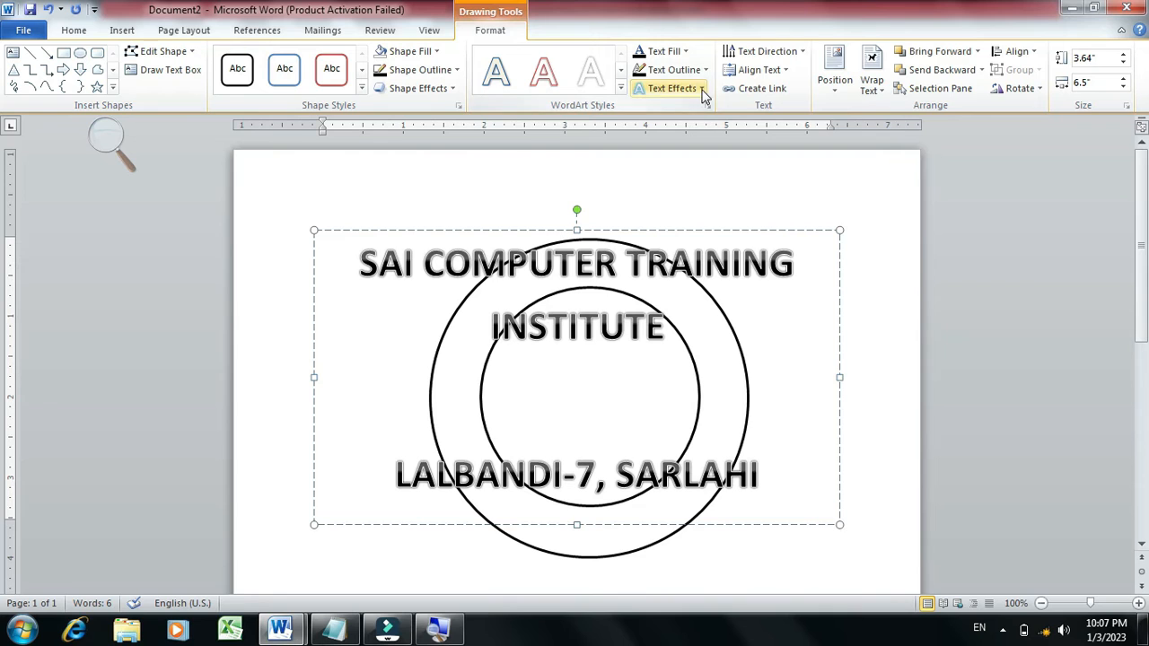
left_click(695, 230)
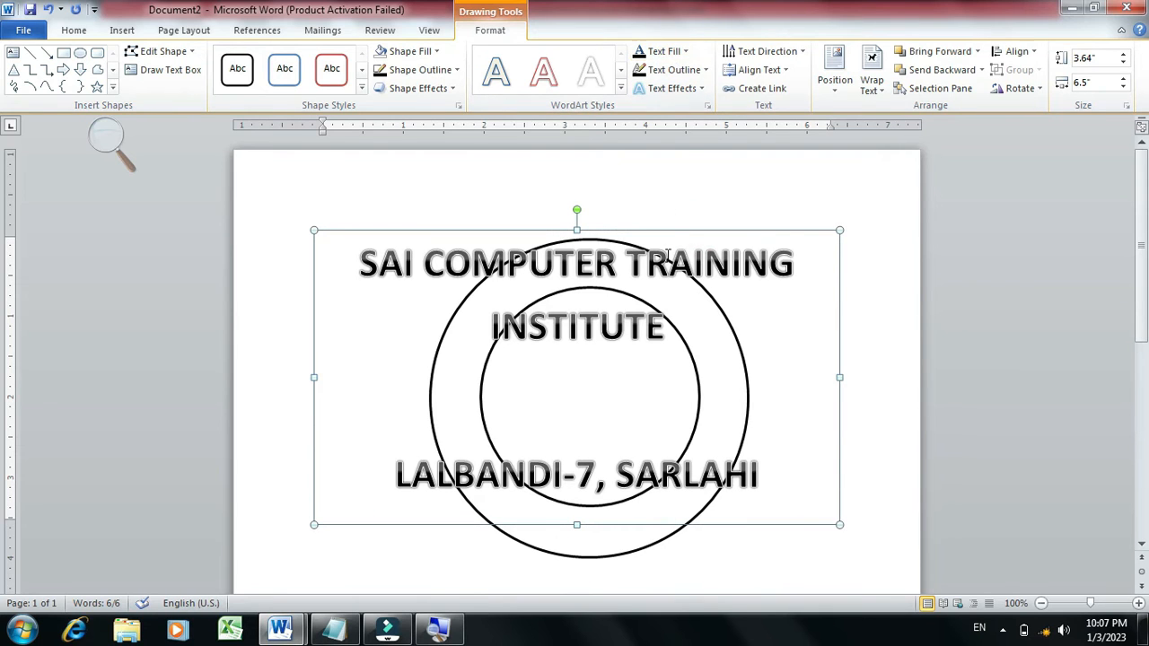
left_click(680, 89)
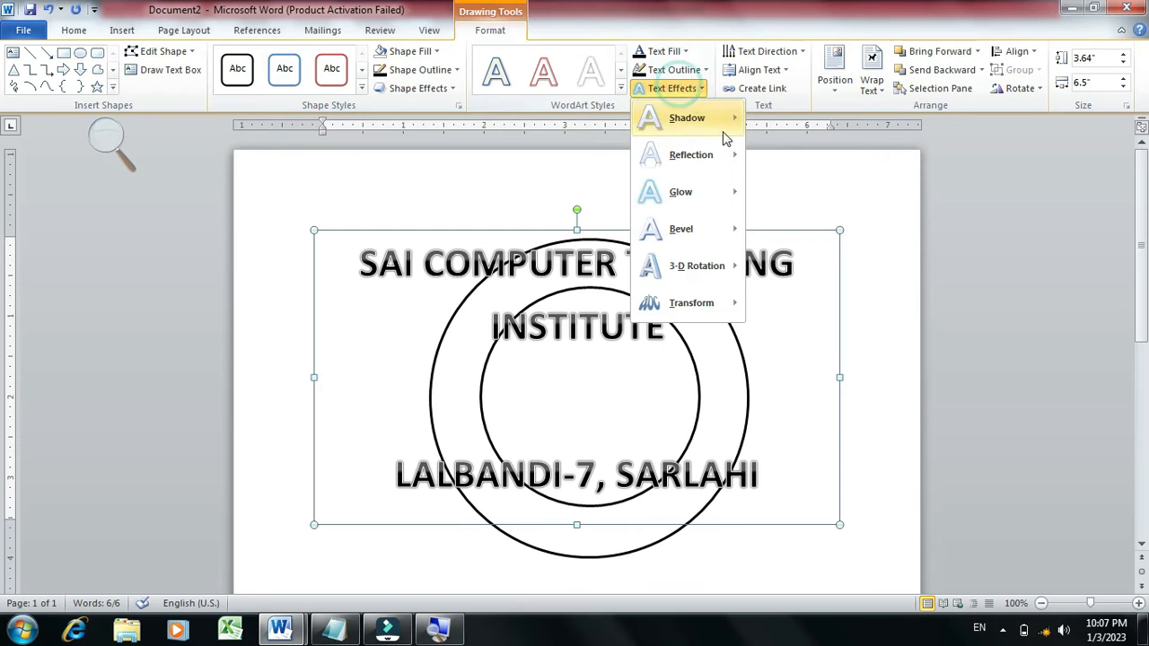
mouse_move(704, 316)
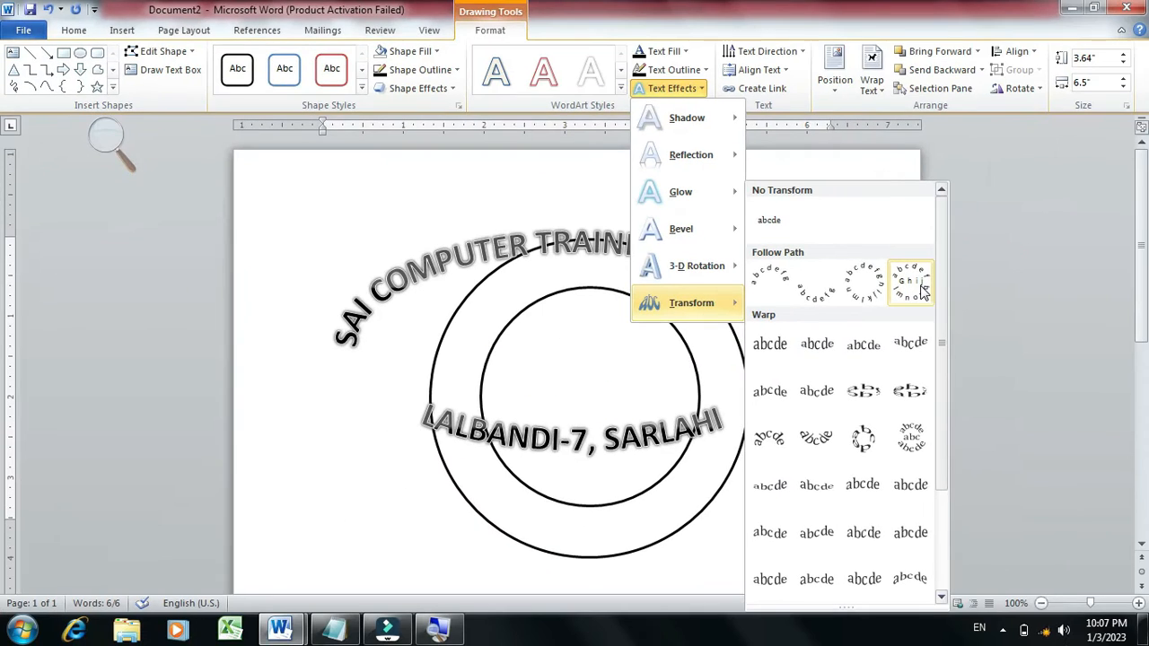
left_click(917, 286)
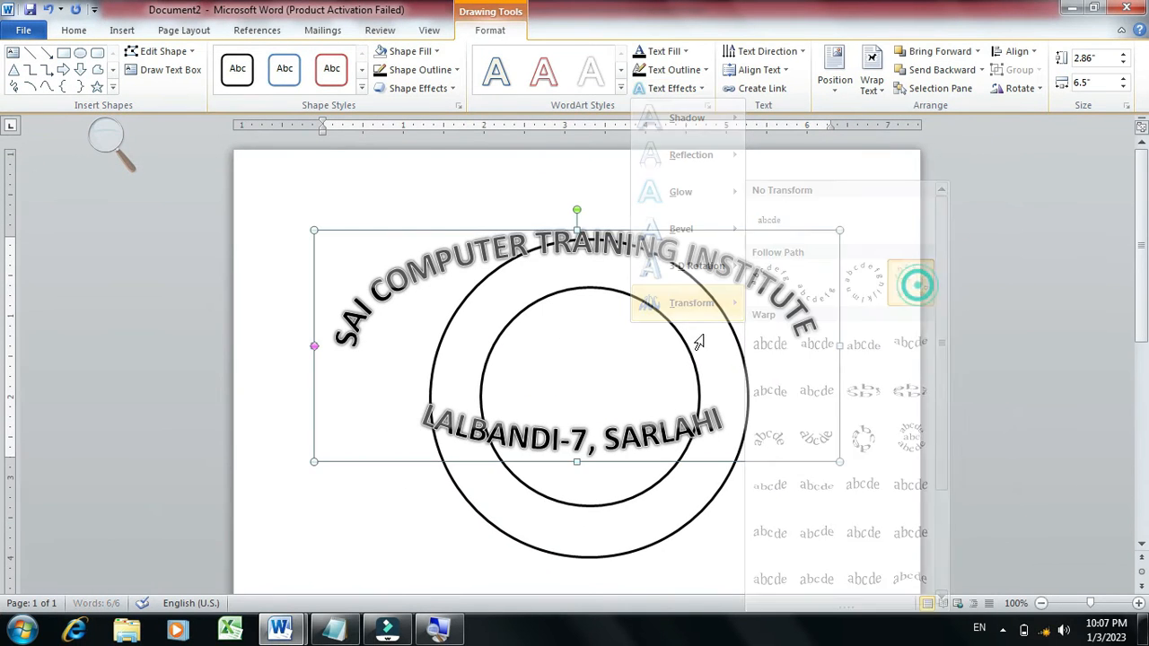
Step: Resize the curved WordArt to about 4.07" high by 4.23" wide, fit its text between the two circles, and deselect it
left_click_drag(577, 462, 579, 536)
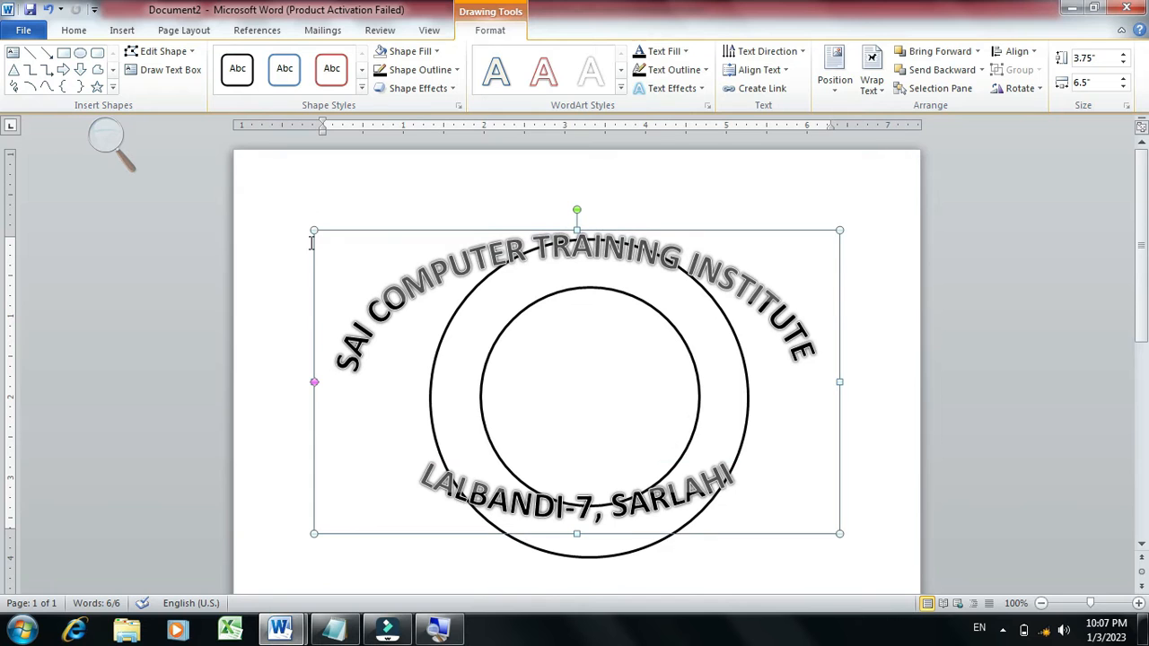
left_click_drag(311, 230, 387, 256)
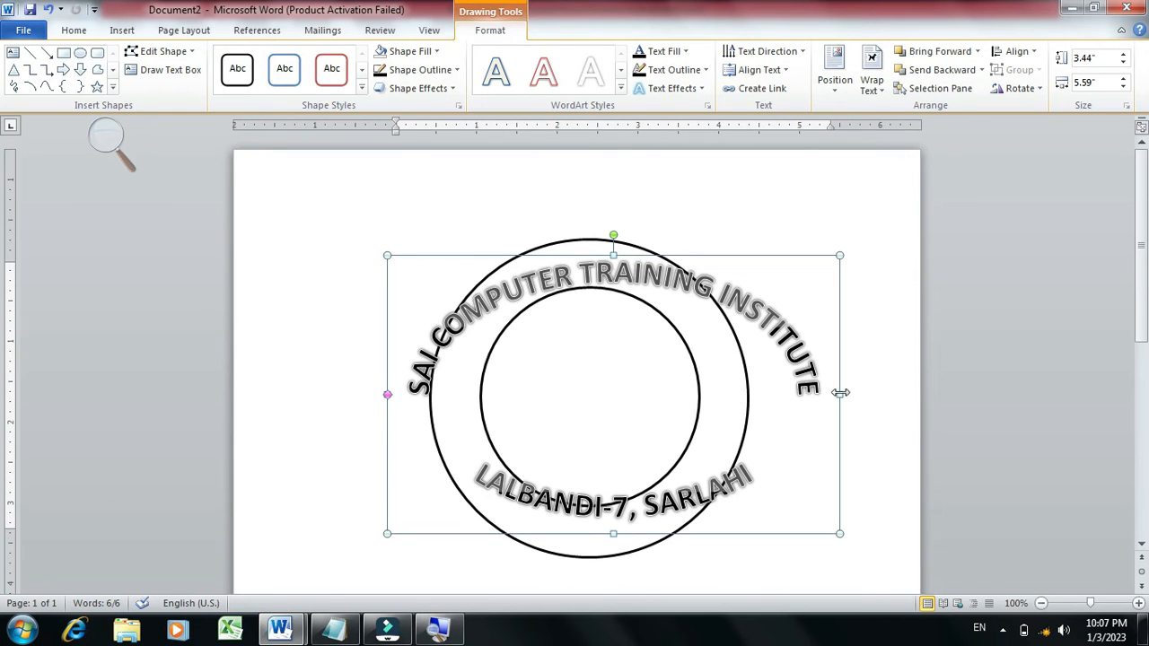
left_click_drag(839, 392, 729, 392)
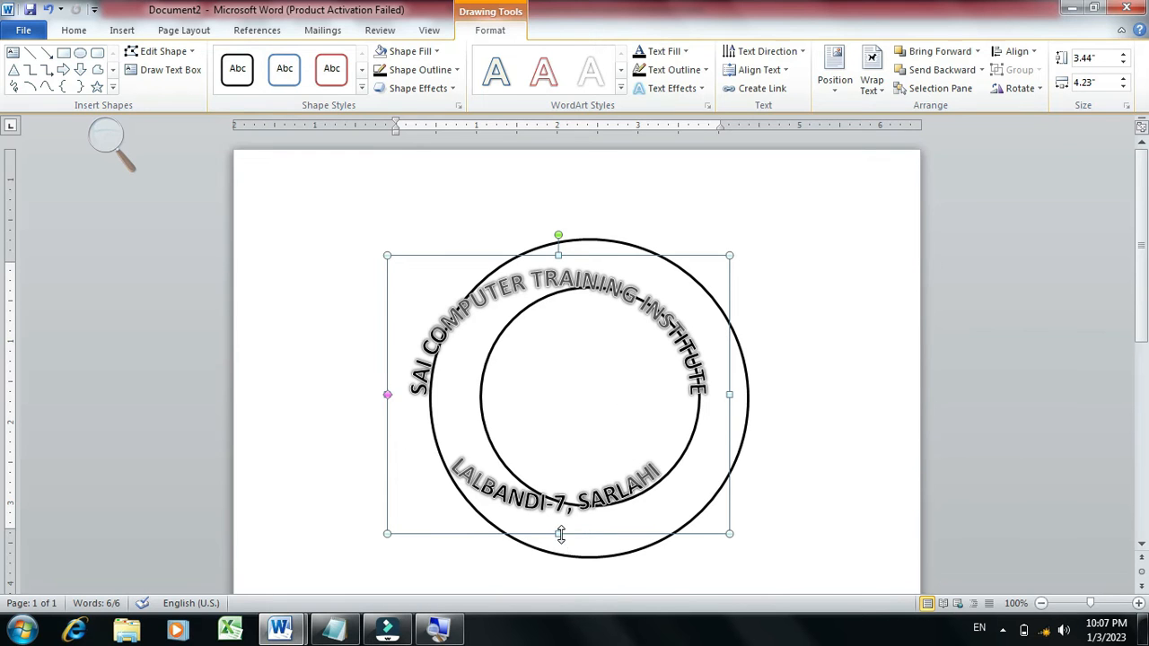
left_click_drag(560, 534, 562, 566)
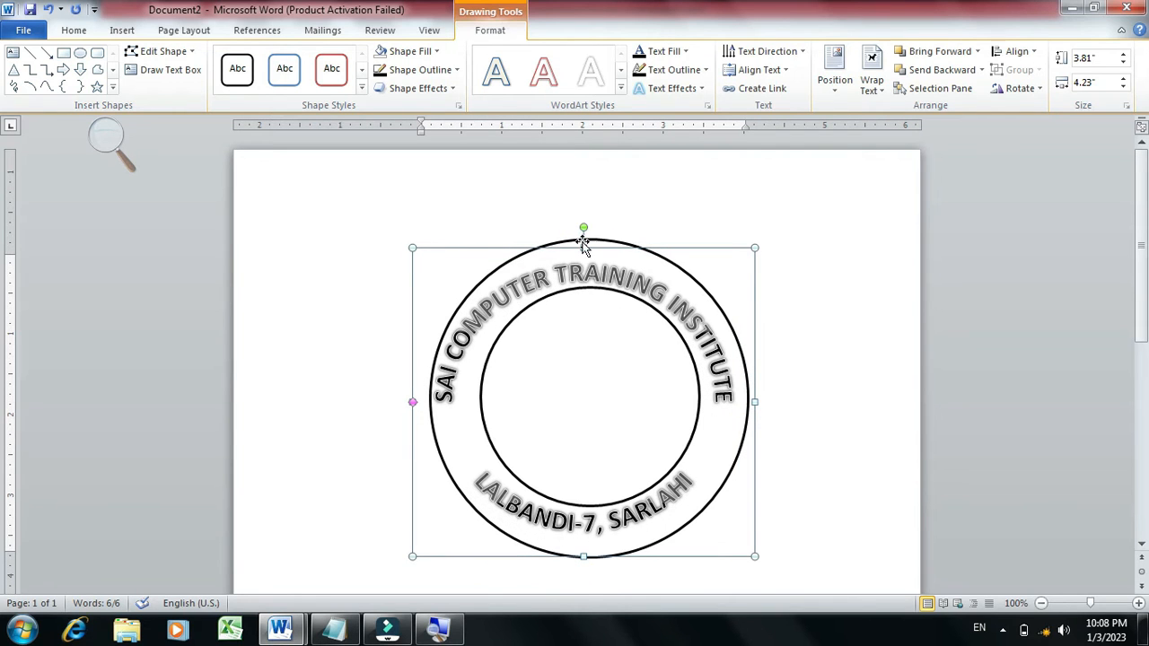
left_click_drag(584, 249, 583, 238)
key("ctrl+Right")
key("ctrl+Right")
key("ctrl+Right")
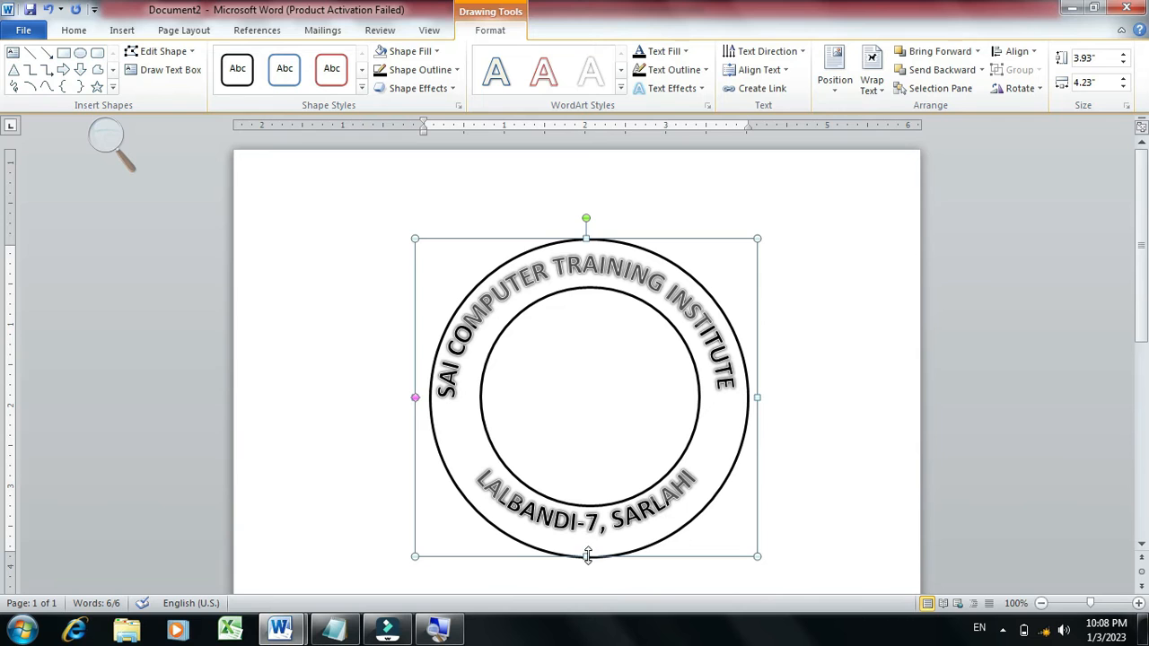
left_click_drag(585, 555, 587, 568)
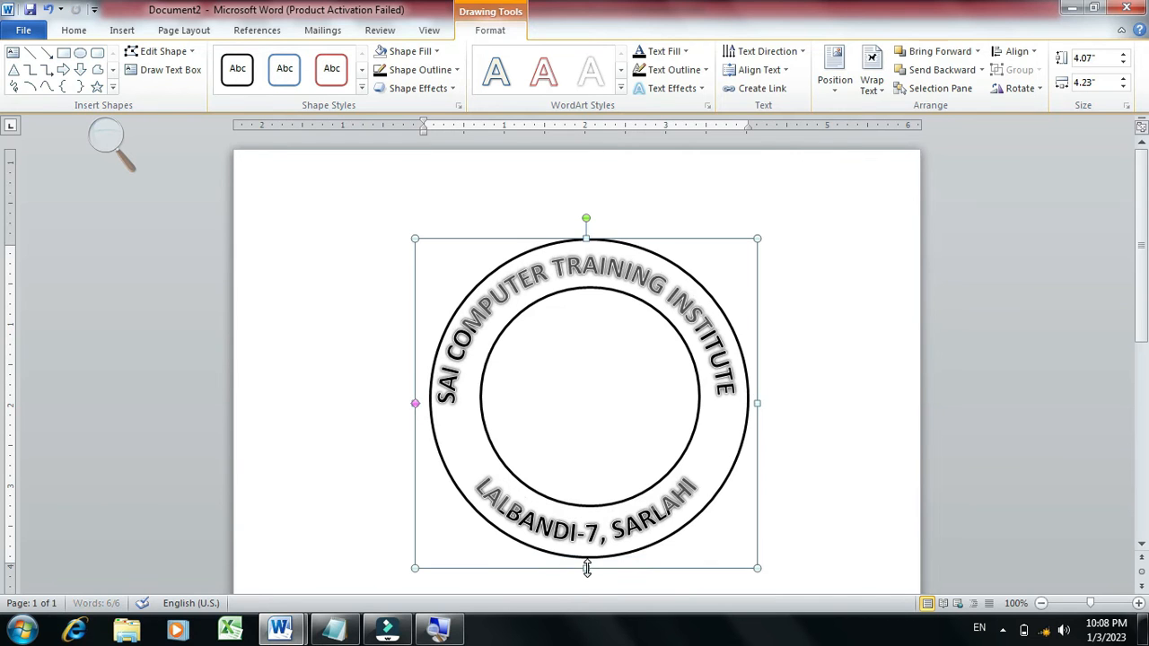
left_click(1039, 344)
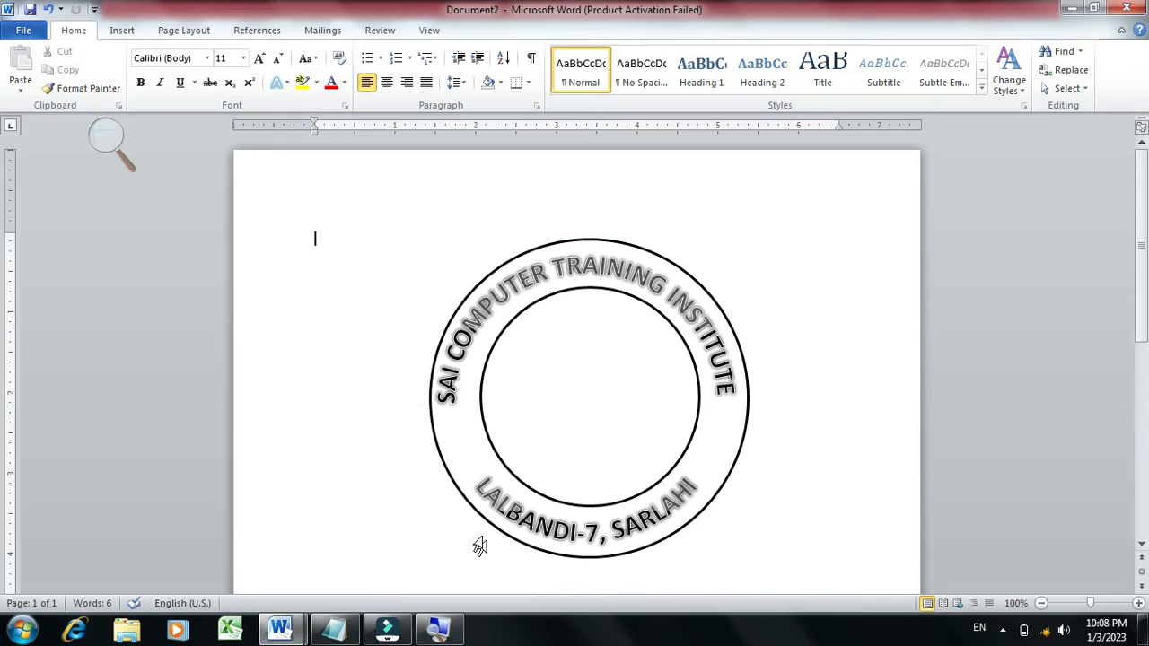
Step: Check the reference logo in Document1 and, back in Document2, draw an upright triangle about 1.82" high and 2.5" wide inside the inner circle
left_click(282, 631)
left_click(227, 541)
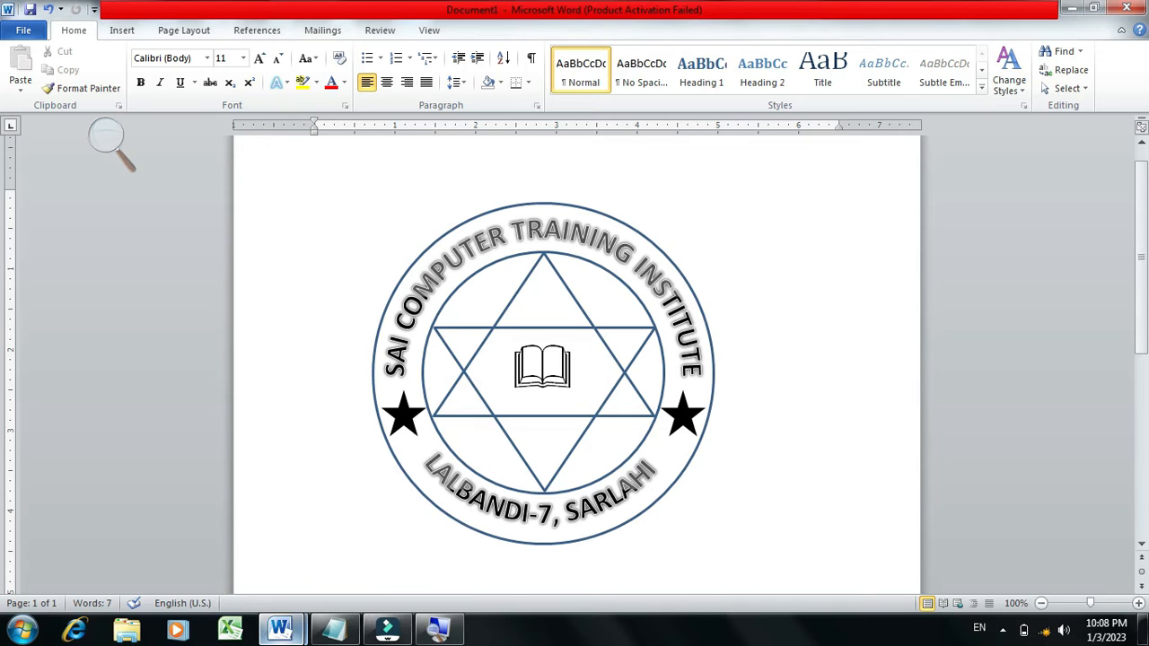
mouse_move(291, 626)
left_click(360, 549)
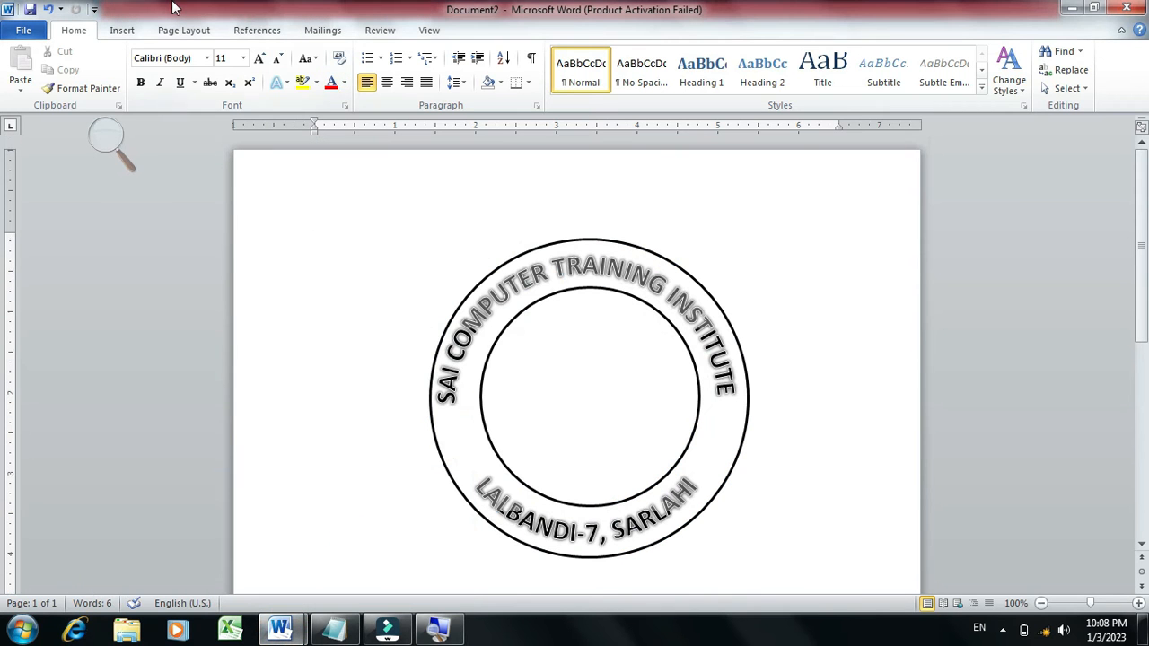
left_click(122, 30)
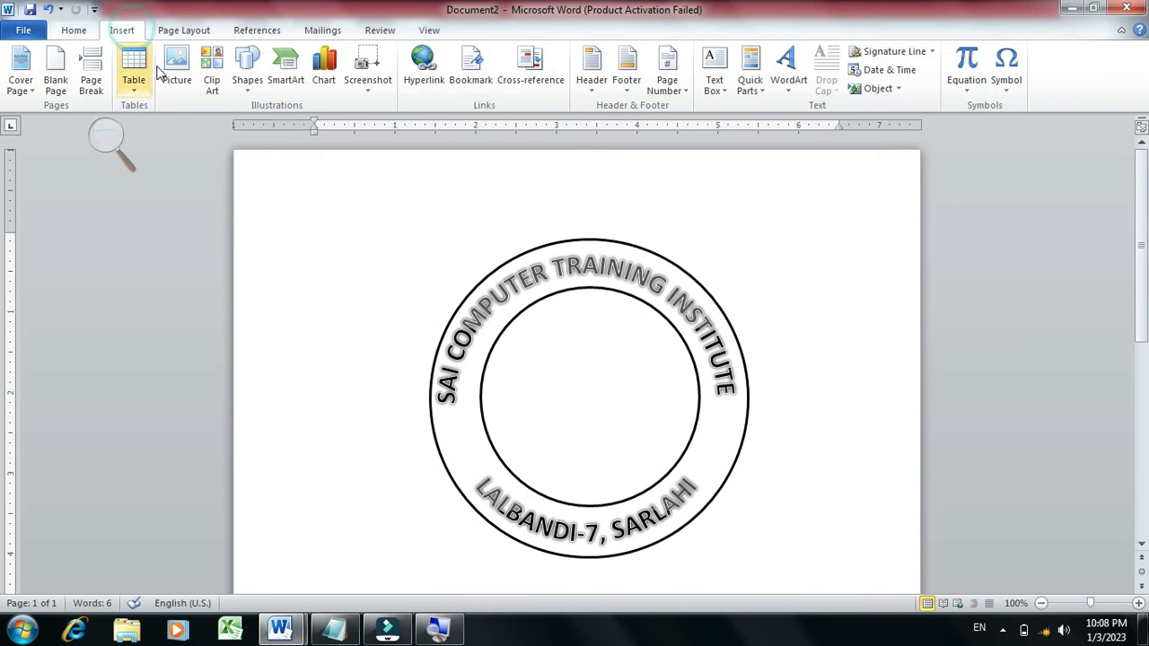
left_click(249, 86)
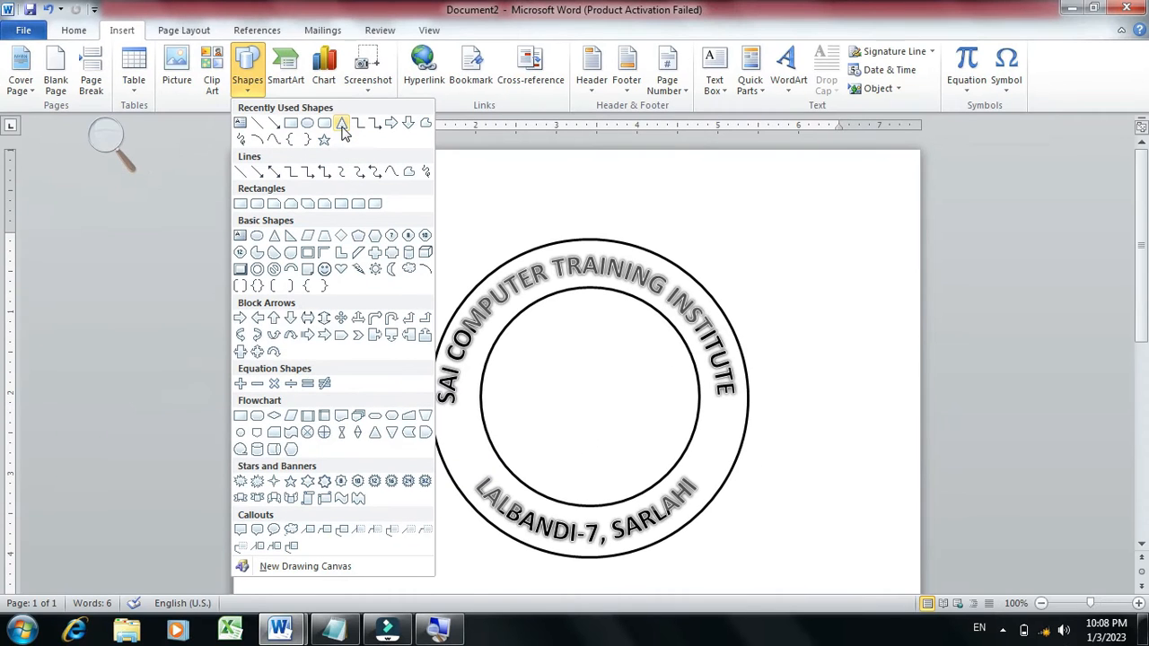
left_click(342, 126)
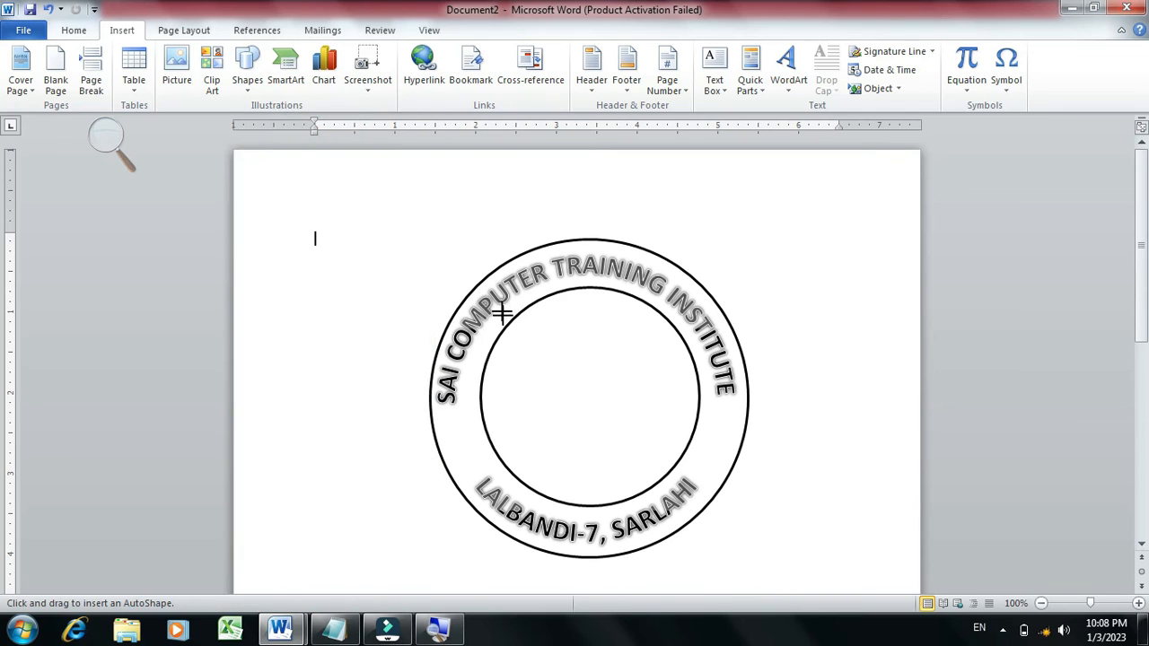
mouse_move(500, 305)
left_mouse_down()
mouse_move(610, 411)
mouse_move(684, 452)
left_mouse_up()
left_click_drag(501, 454, 486, 435)
left_click_drag(683, 432, 690, 434)
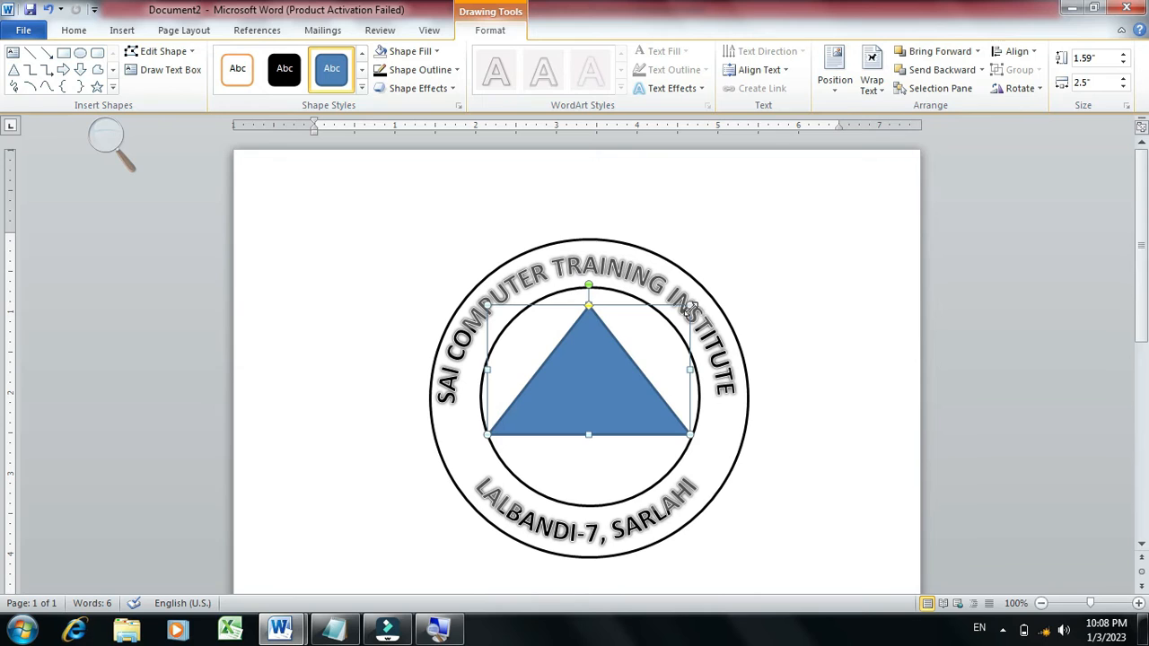
left_click_drag(689, 307, 690, 287)
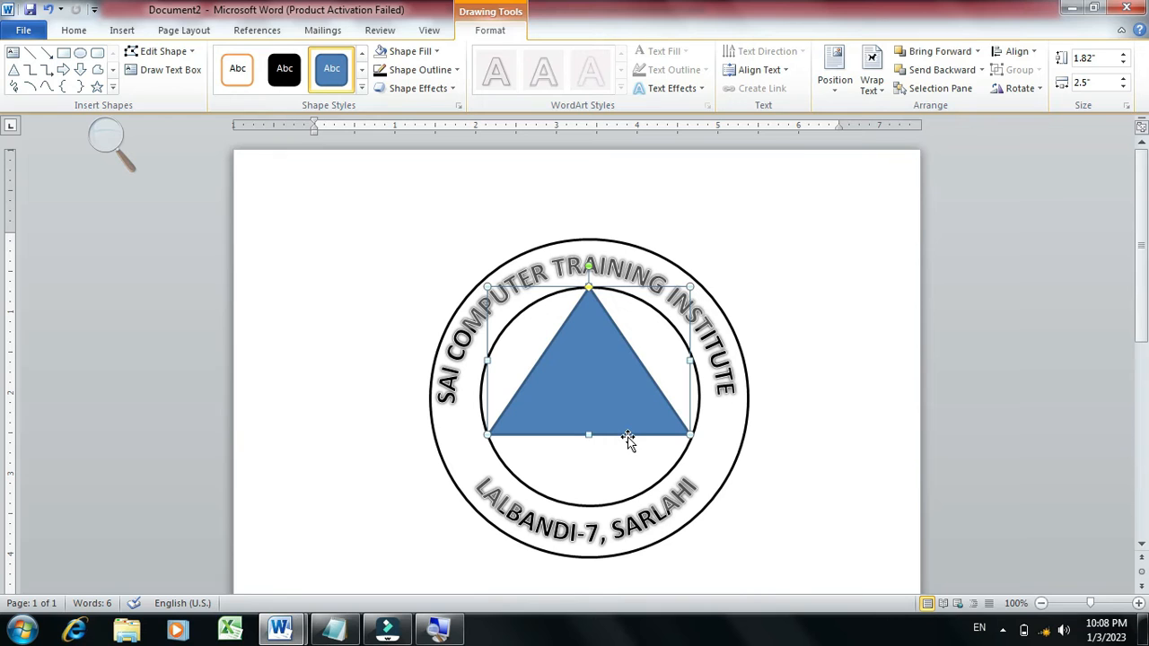
Step: Remove the triangle's fill, make its outline black, and deselect it
left_click(435, 52)
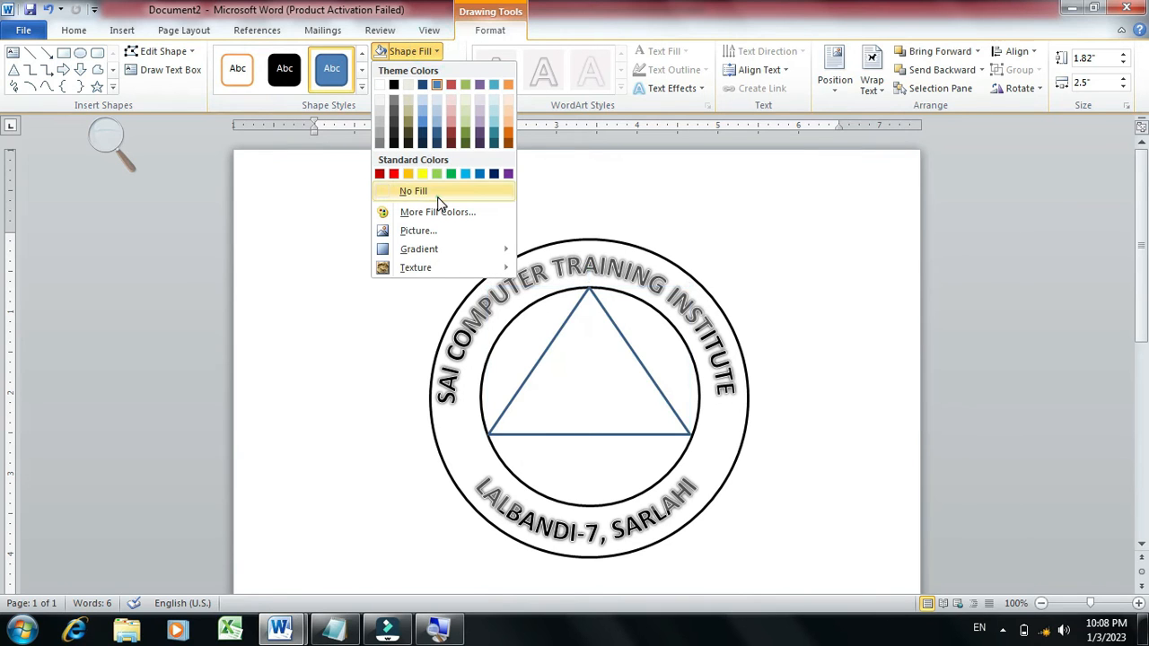
left_click(434, 192)
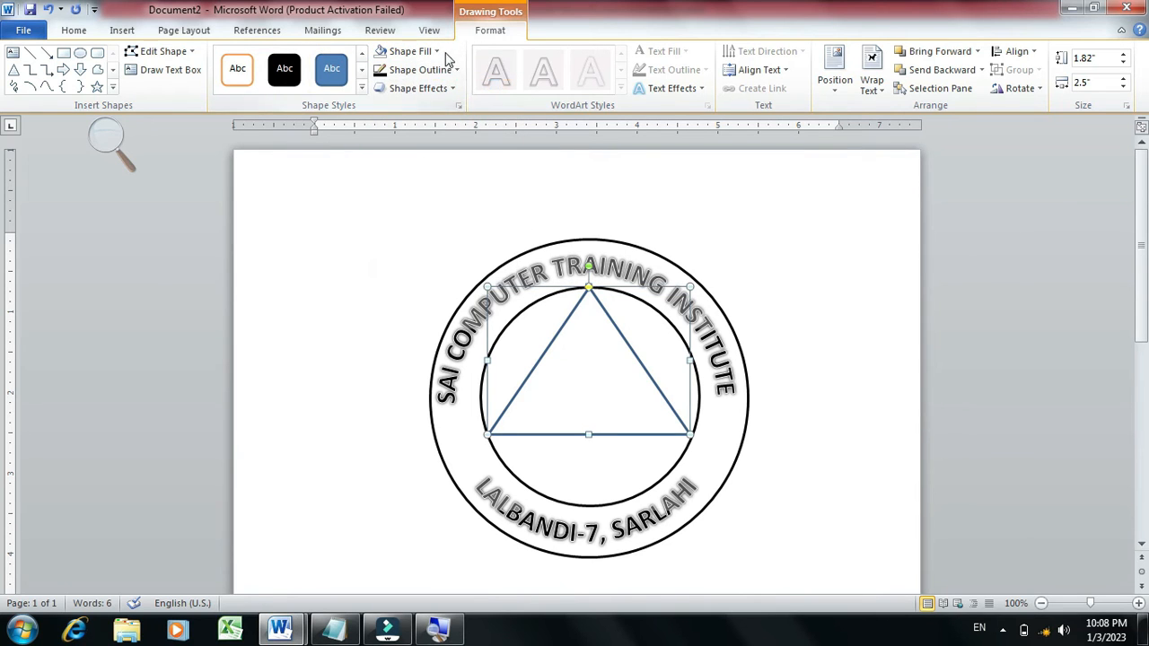
left_click(446, 79)
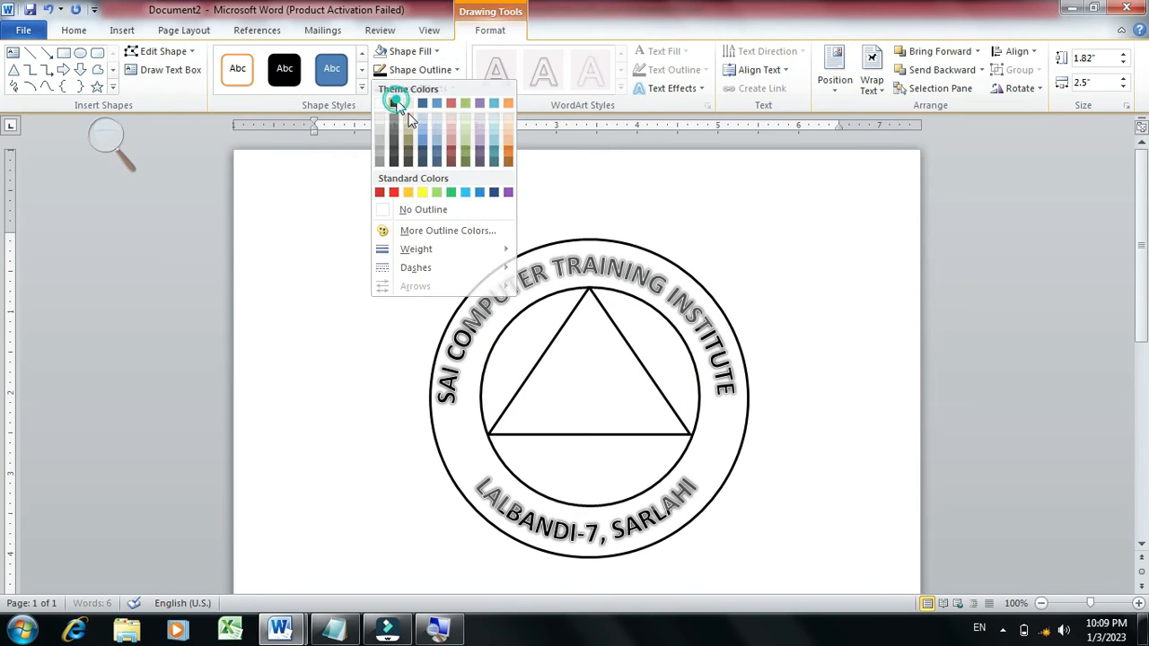
left_click(393, 108)
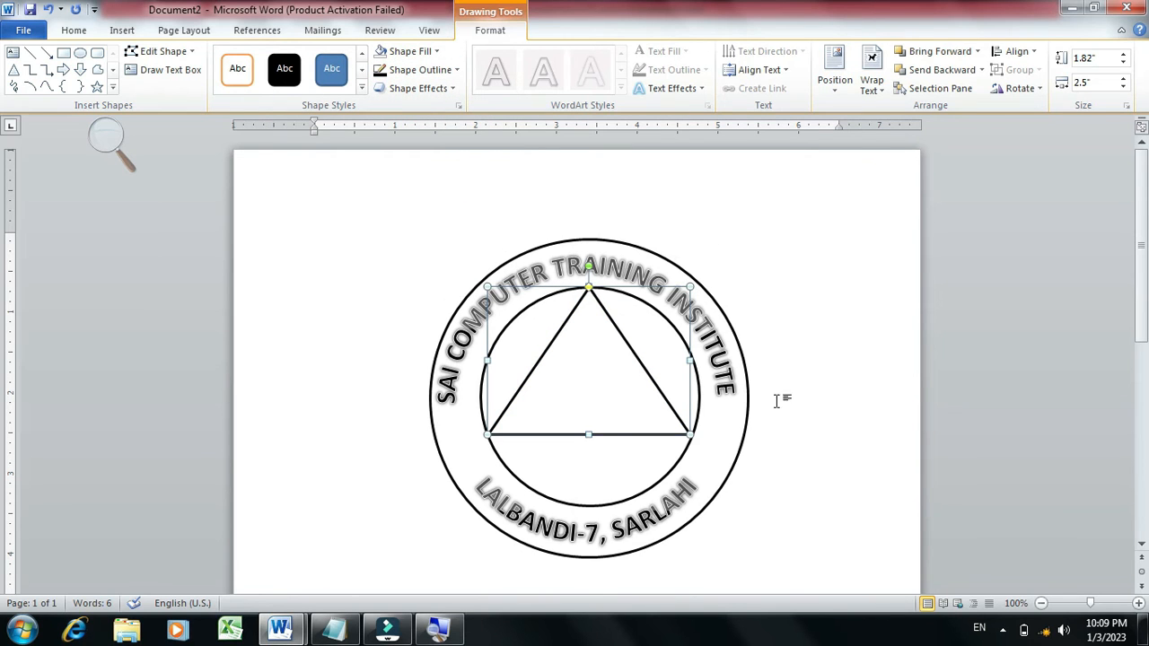
left_click(966, 361)
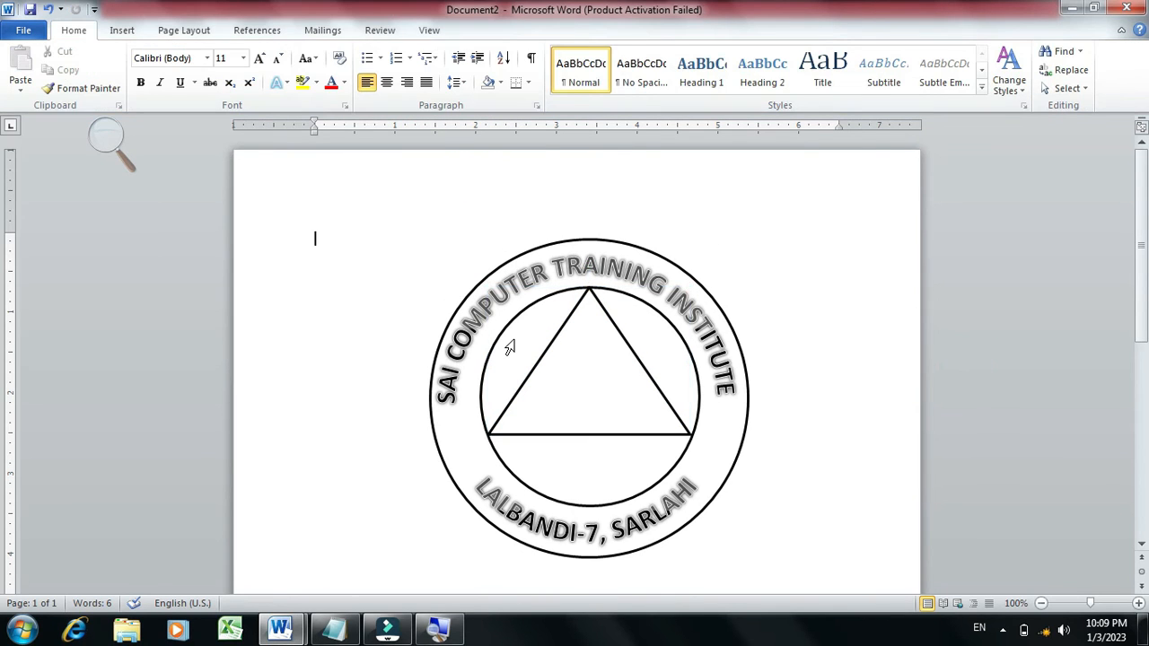
Step: Select the triangle, highlight the "Ctrl + D" line of the Notepad note, and return to the Word document
left_click(528, 367)
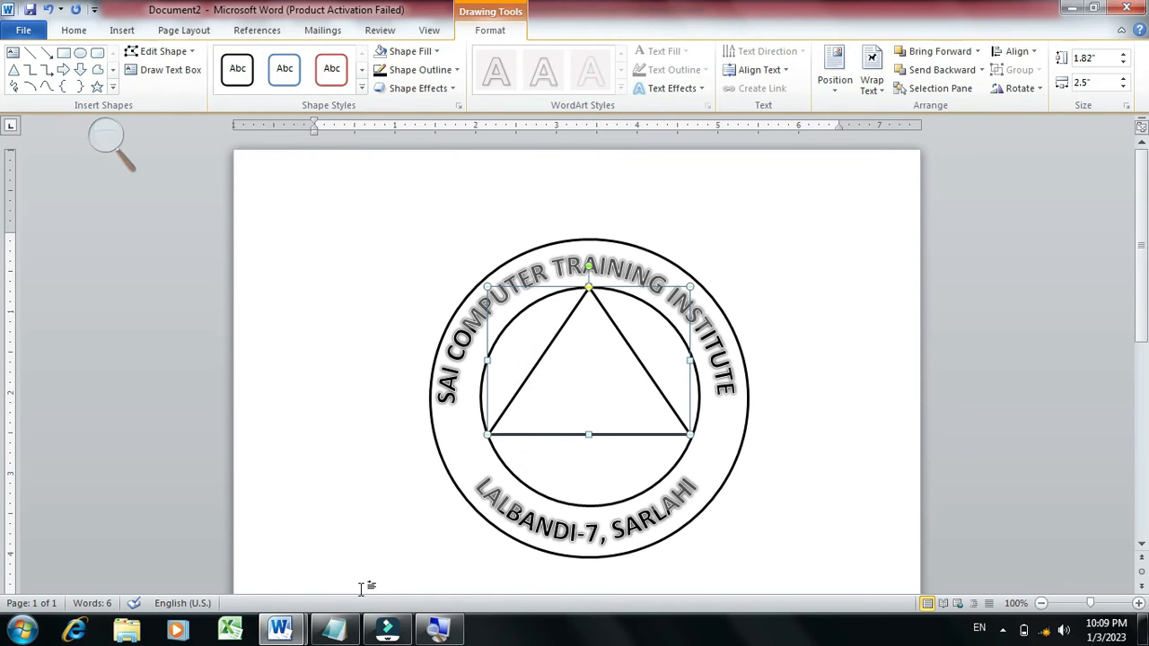
left_click(333, 628)
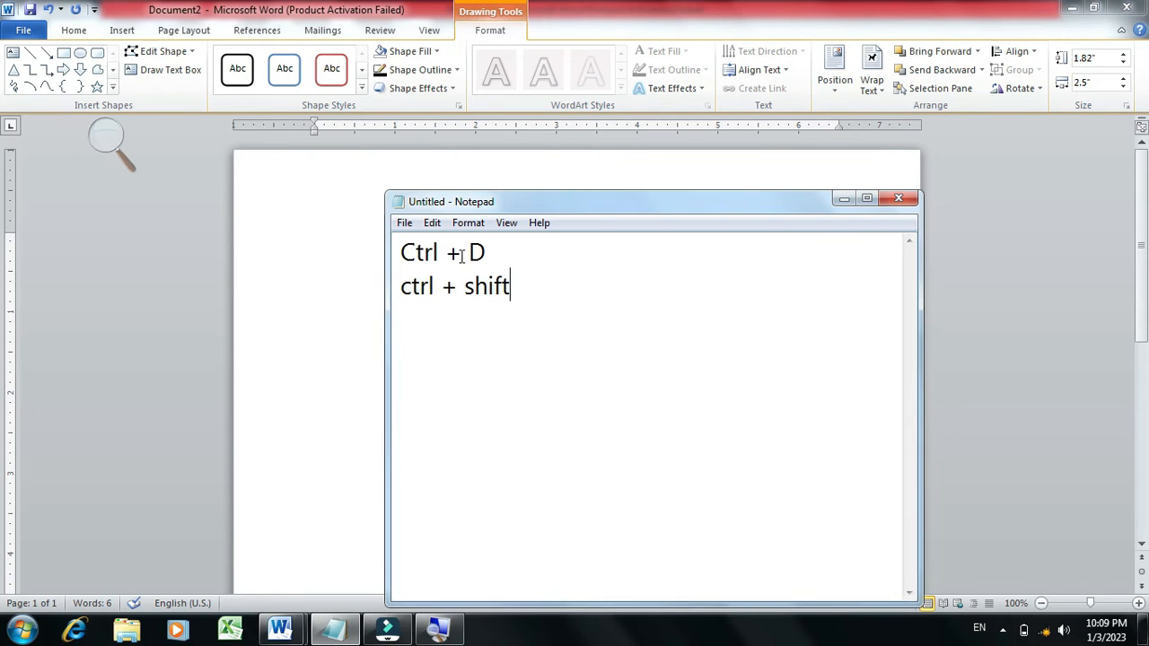
left_click_drag(526, 255, 349, 254)
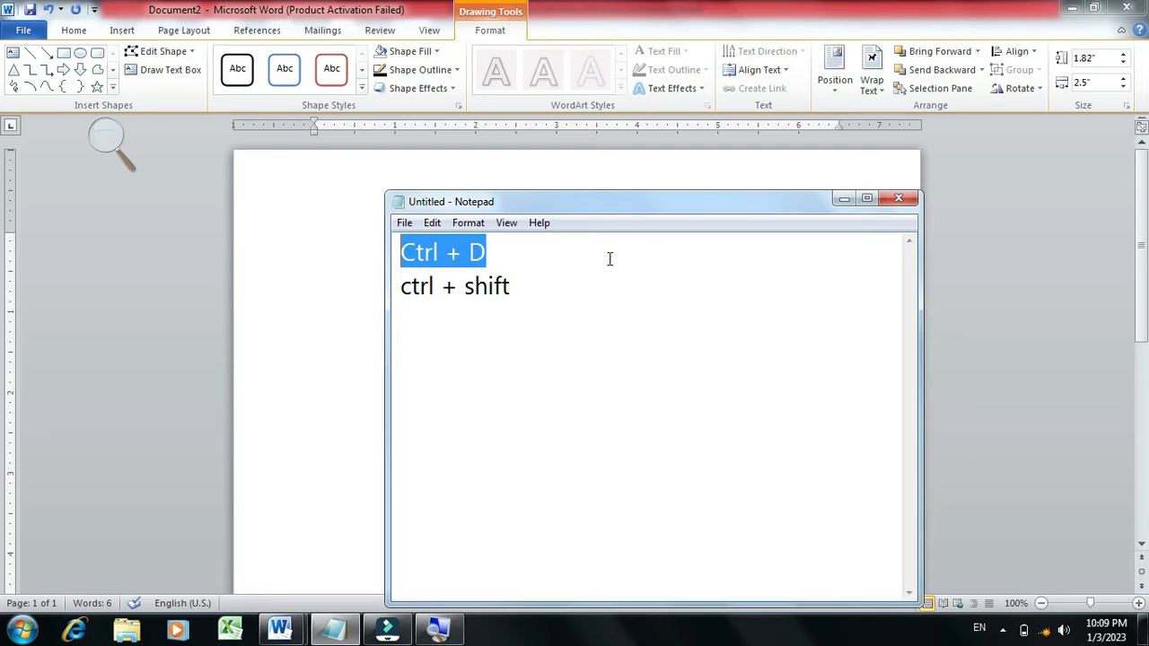
left_click(843, 204)
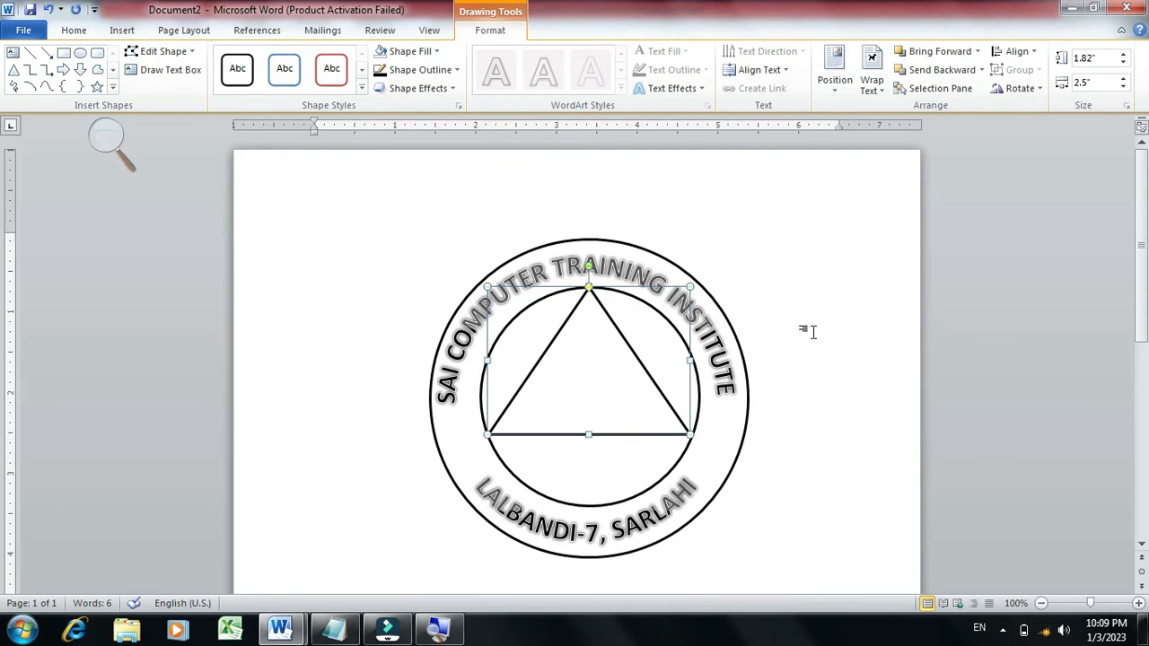
Step: Duplicate the selected triangle and flip the copy vertically
key("ctrl+d")
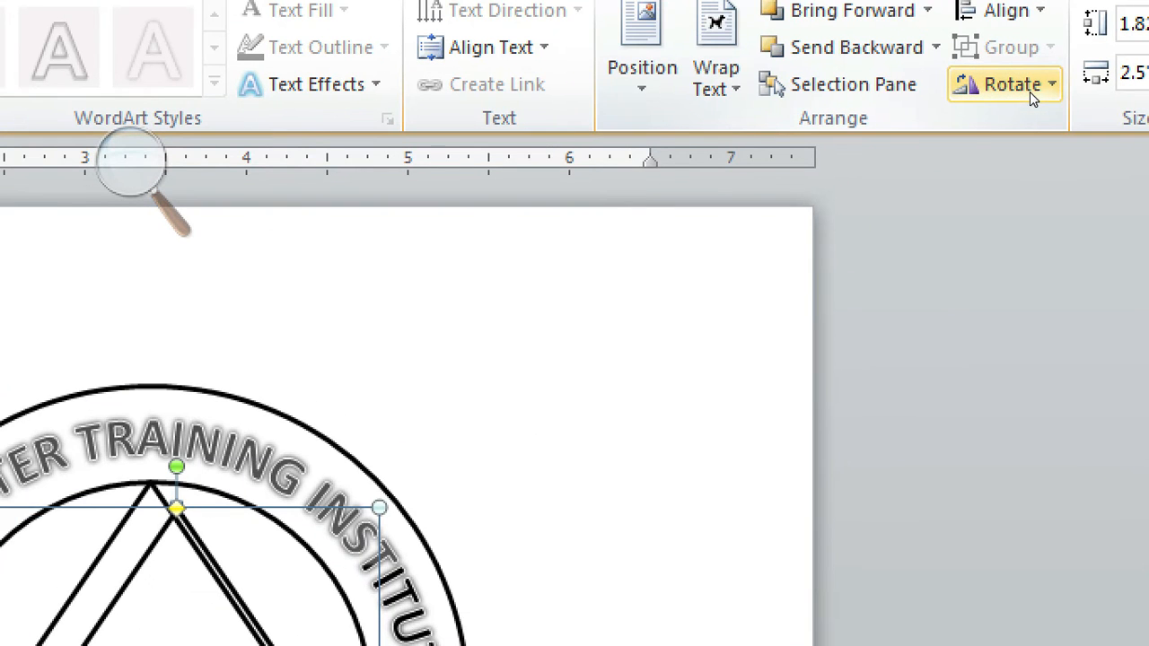
left_click(1030, 91)
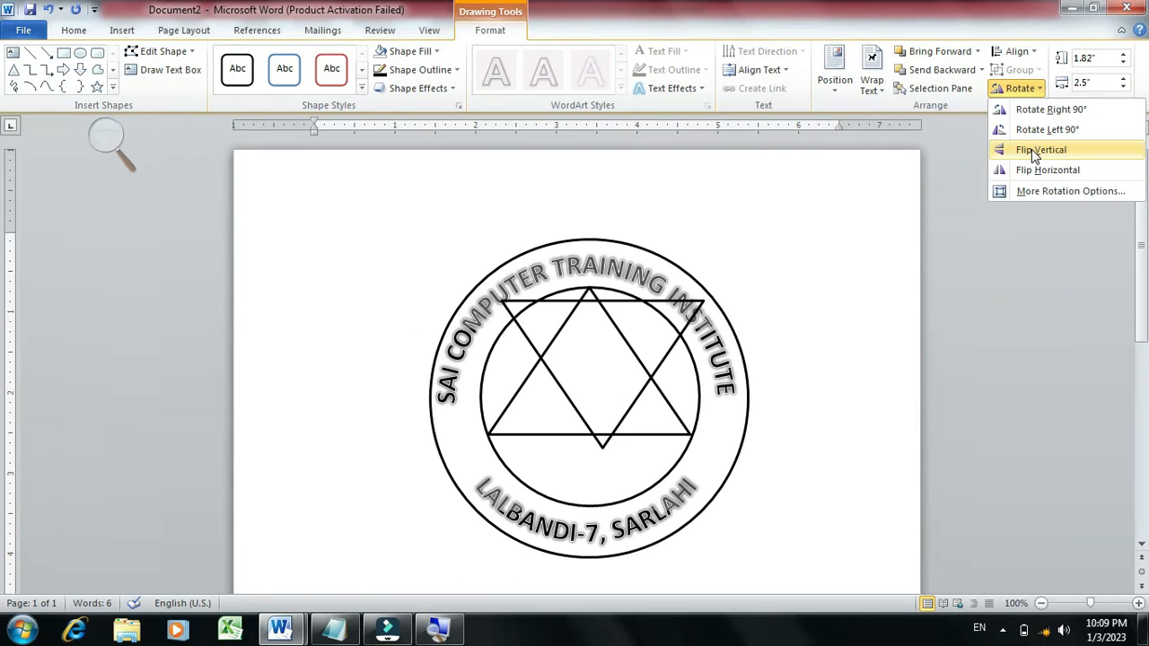
left_click(1032, 149)
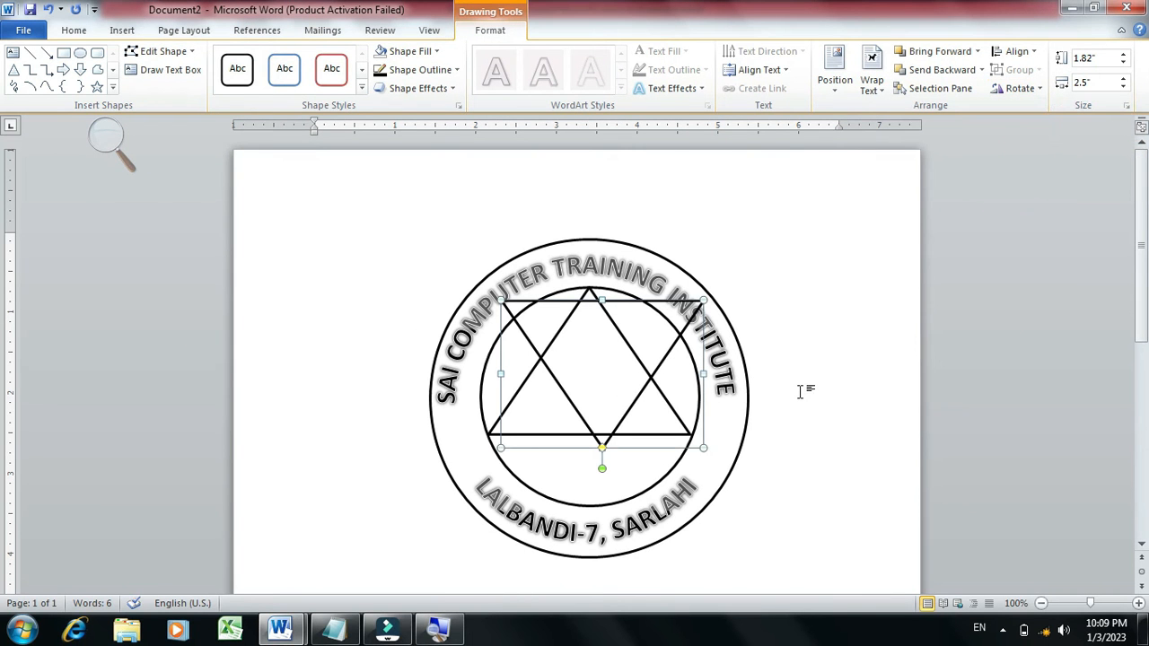
Step: Move the flipped triangle down and slightly left to form a six-pointed star inside the inner circle, and deselect it
key("Down")
key("Down")
key("Down")
key("Down")
key("Down")
key("Down")
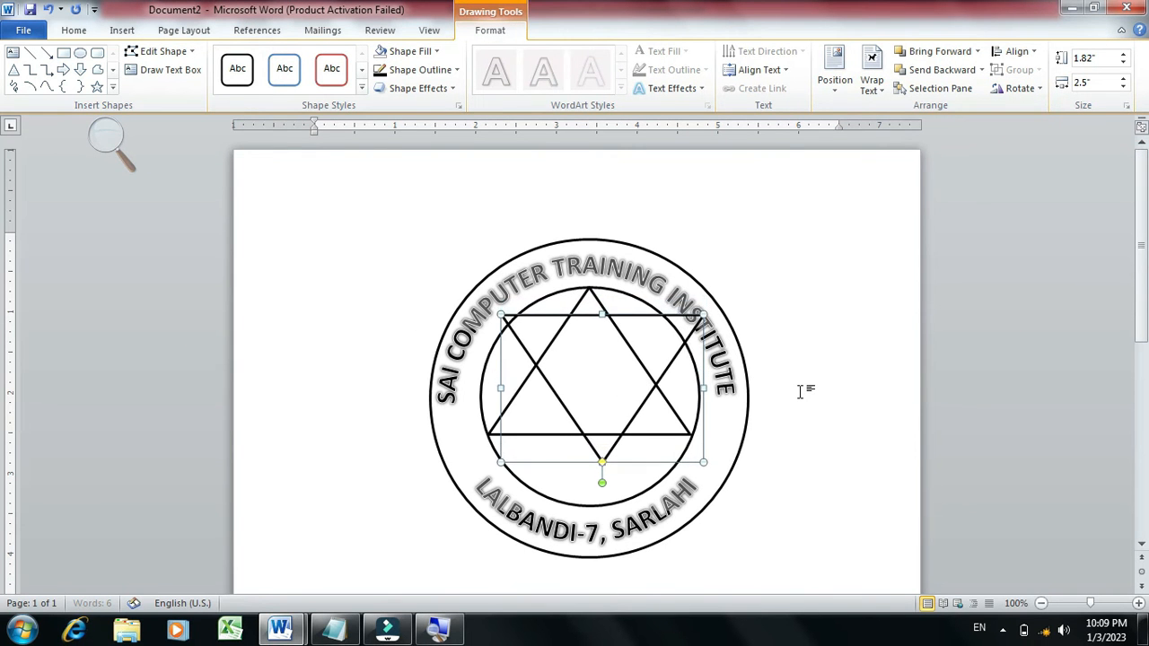
key("Down")
key("Down")
key("Down")
key("Down")
key("Down")
key("Down")
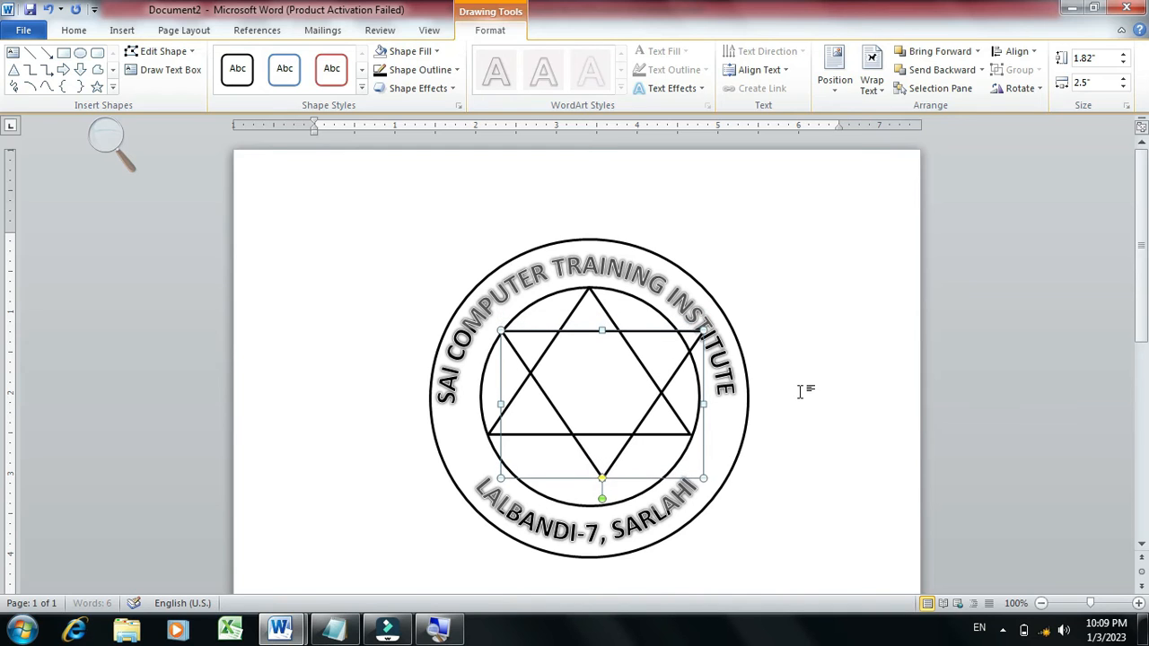
key("Down")
key("Down")
key("Down")
key("Down")
key("Down")
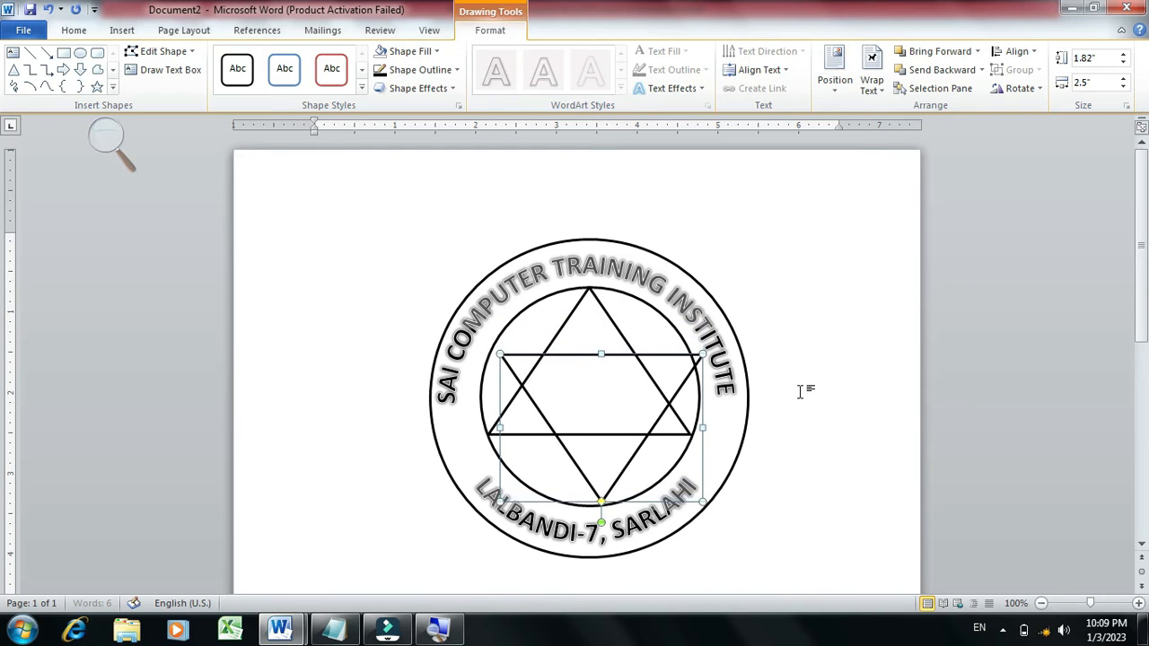
key("Left")
key("Left")
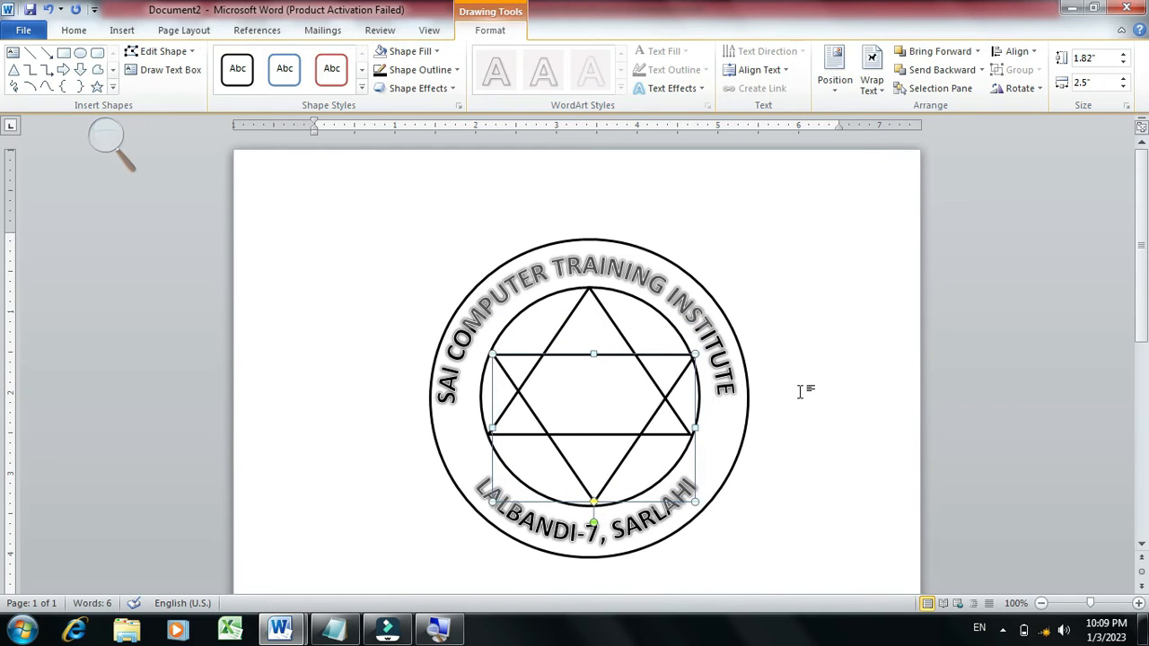
key("ctrl+Down")
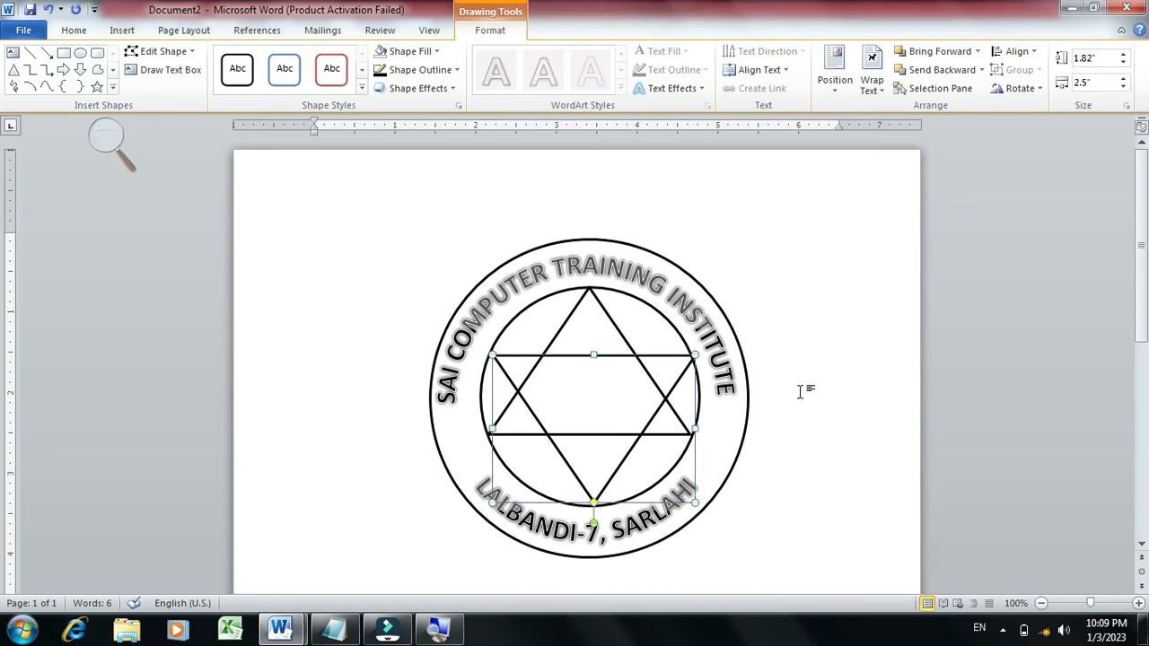
left_click(1009, 383)
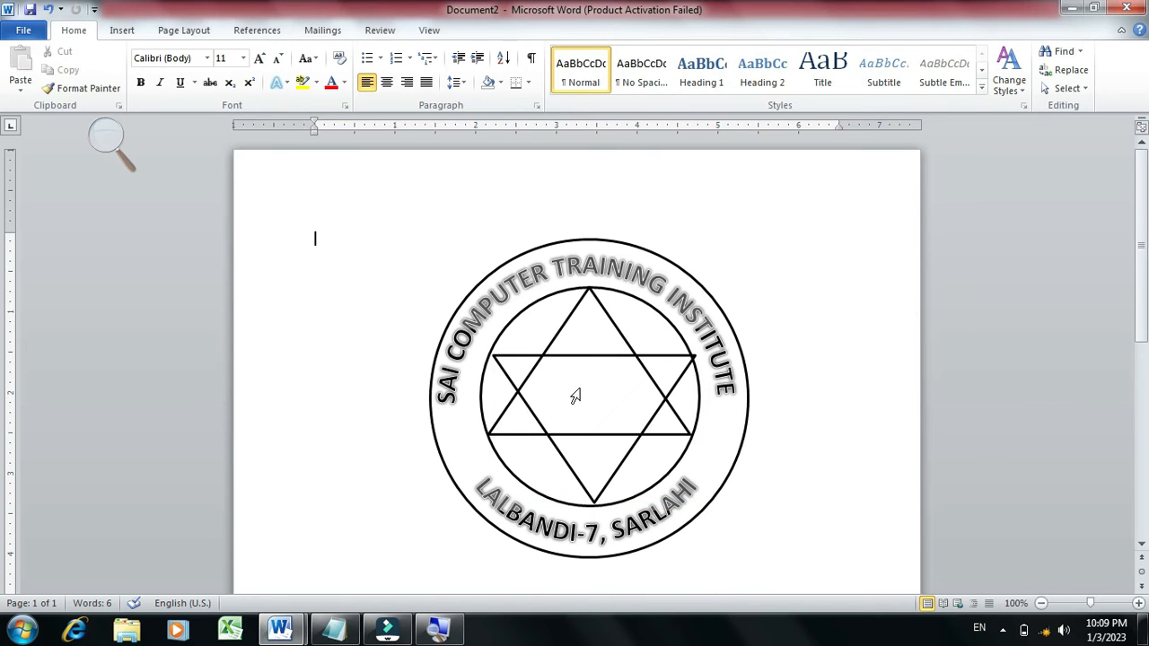
Step: Draw a text box about 0.92" high and 1.4" wide in the middle of the star
left_click(122, 30)
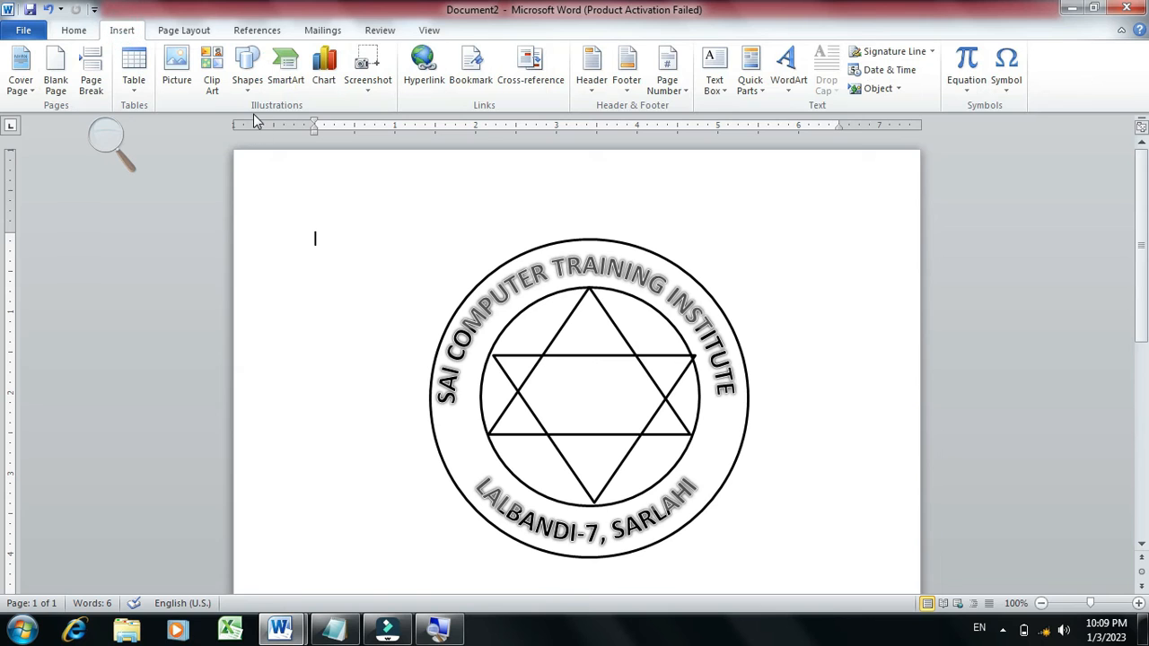
left_click(248, 79)
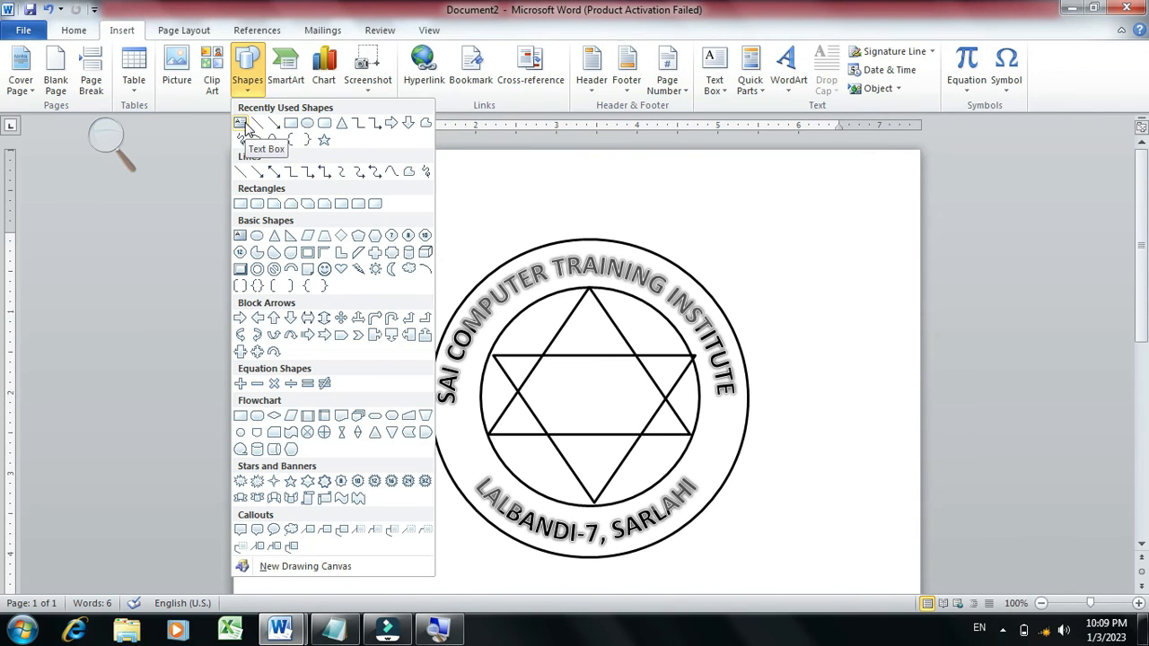
left_click(240, 124)
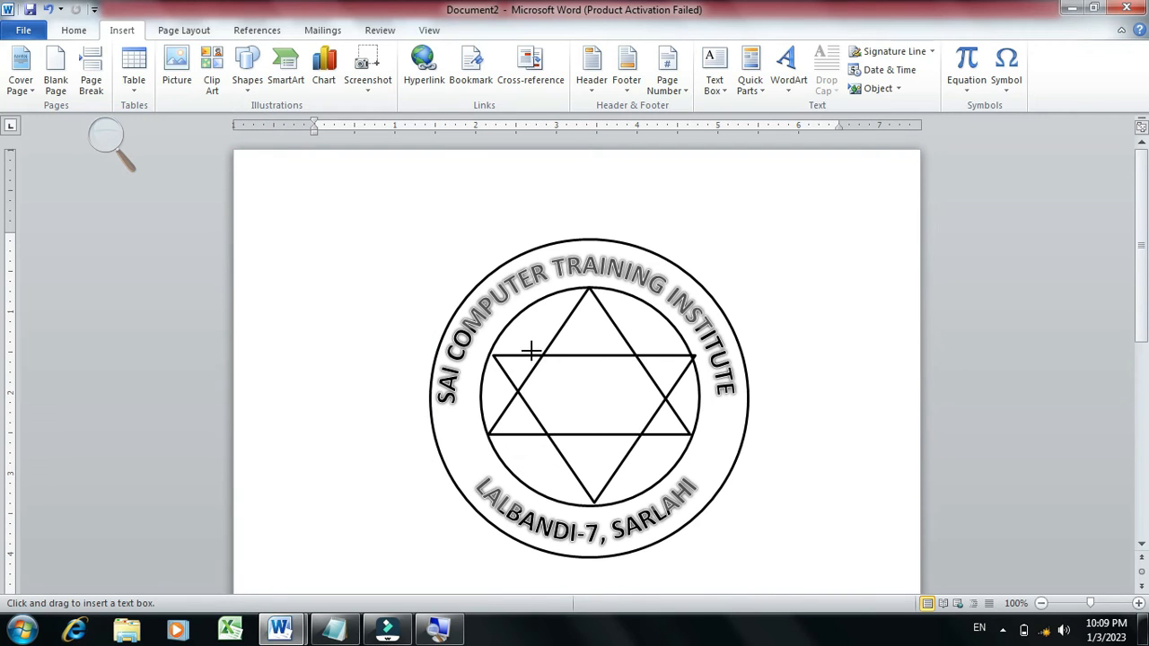
left_click_drag(532, 351, 644, 425)
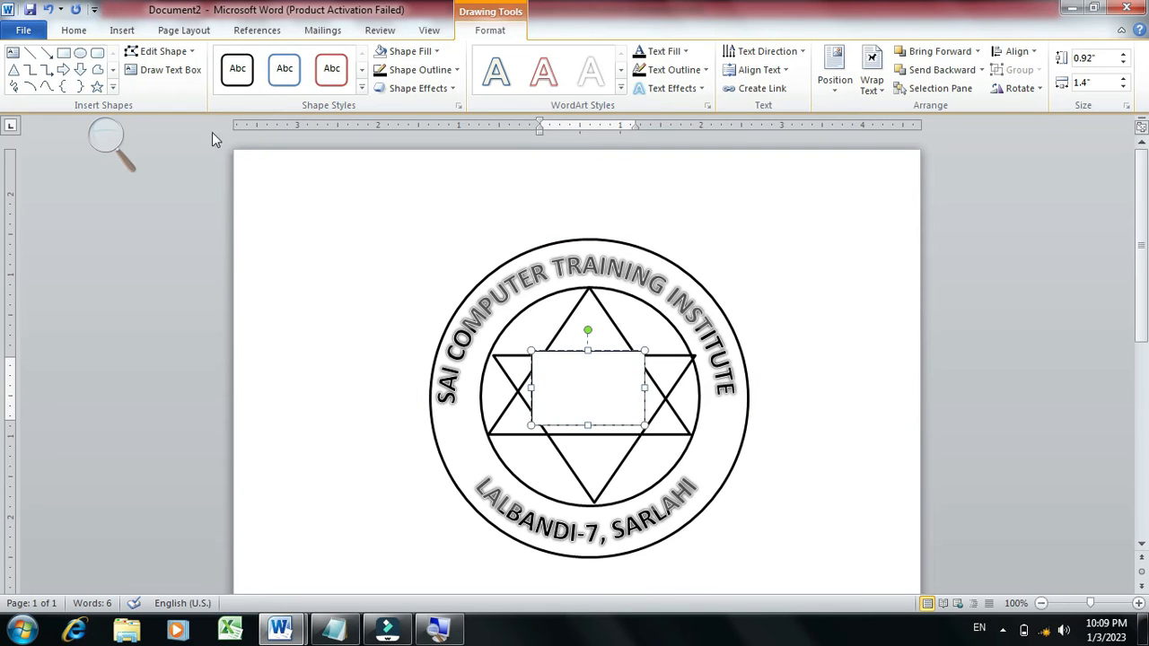
left_click(123, 29)
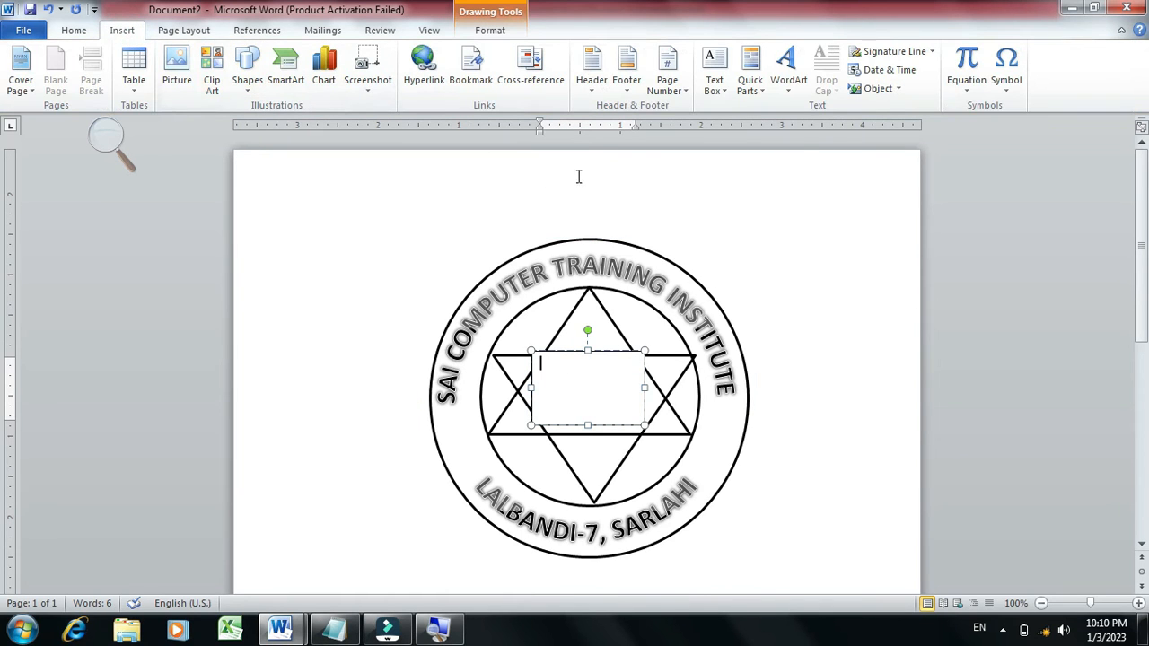
left_click(1005, 86)
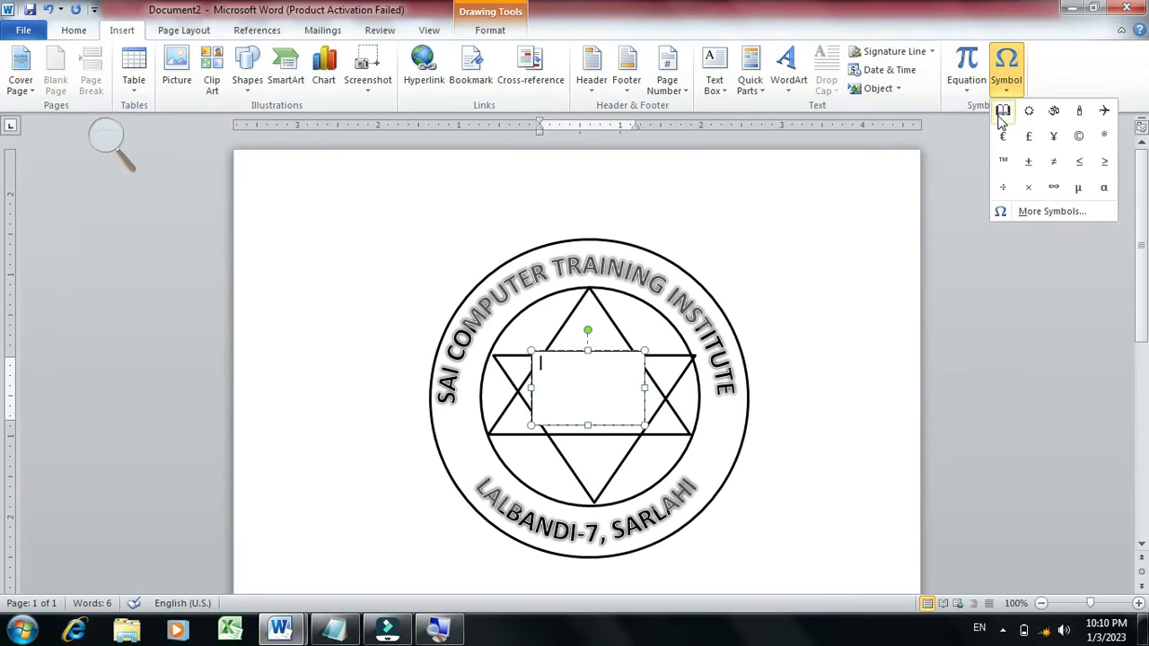
left_click(1048, 212)
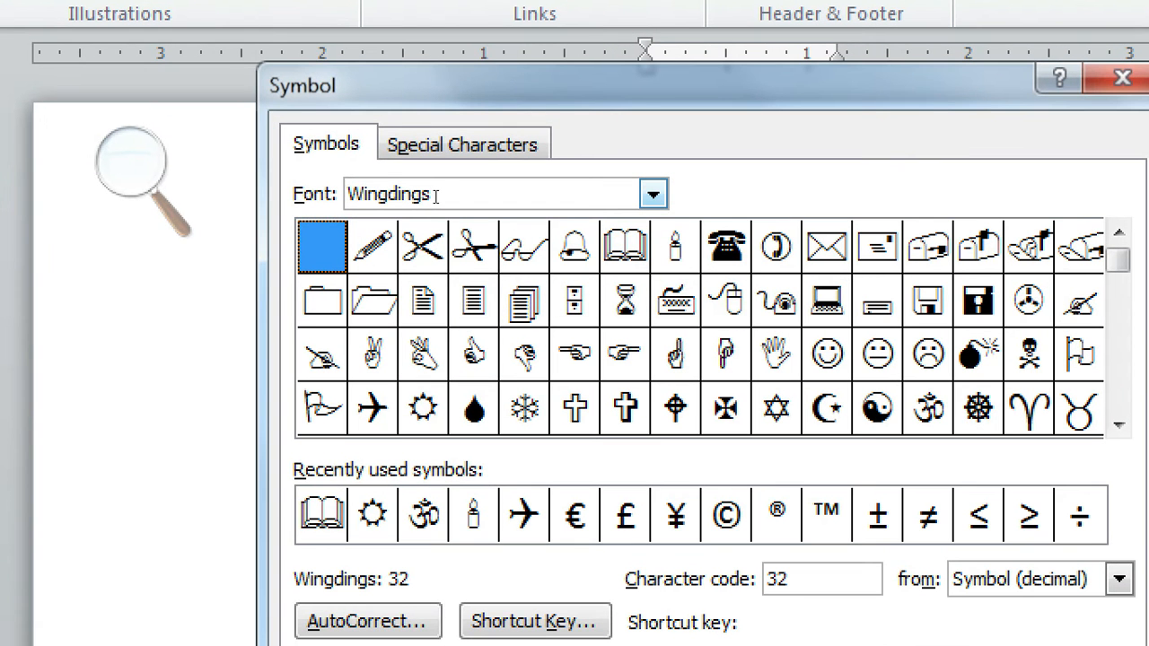
double_click(436, 196)
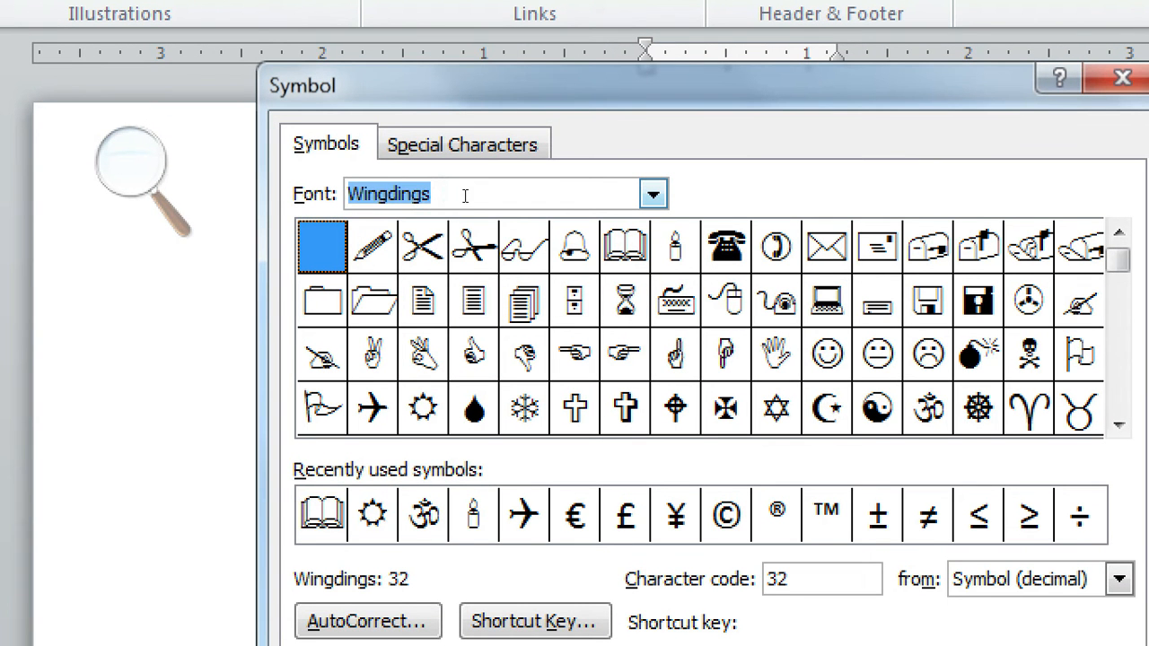
left_click(465, 195)
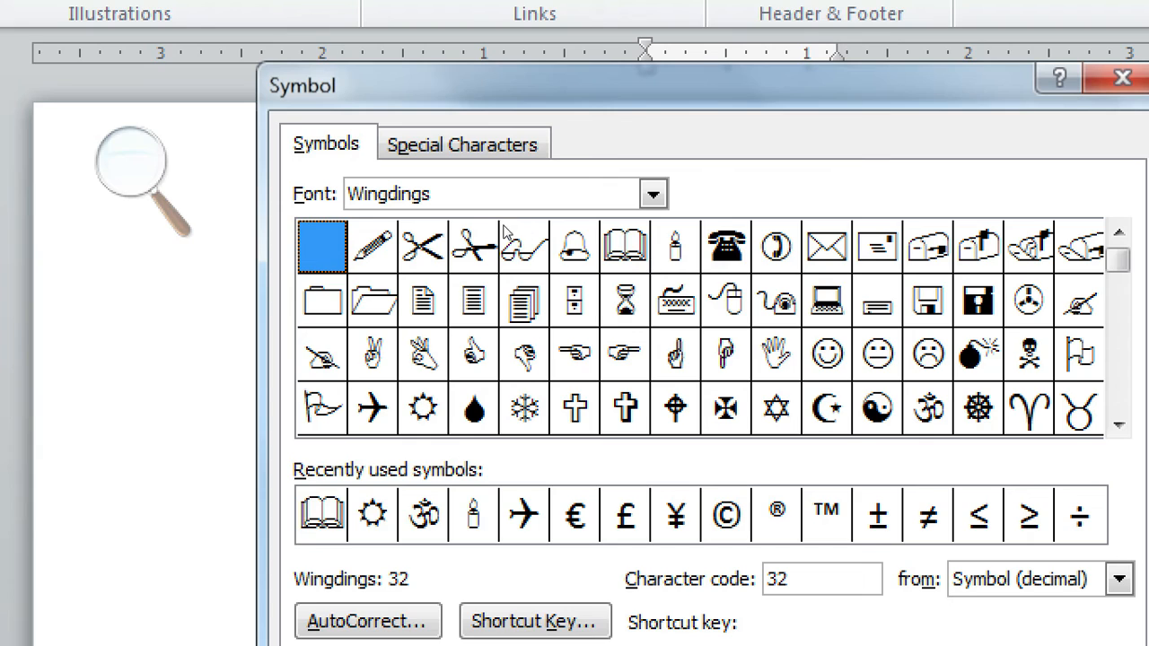
left_click(625, 247)
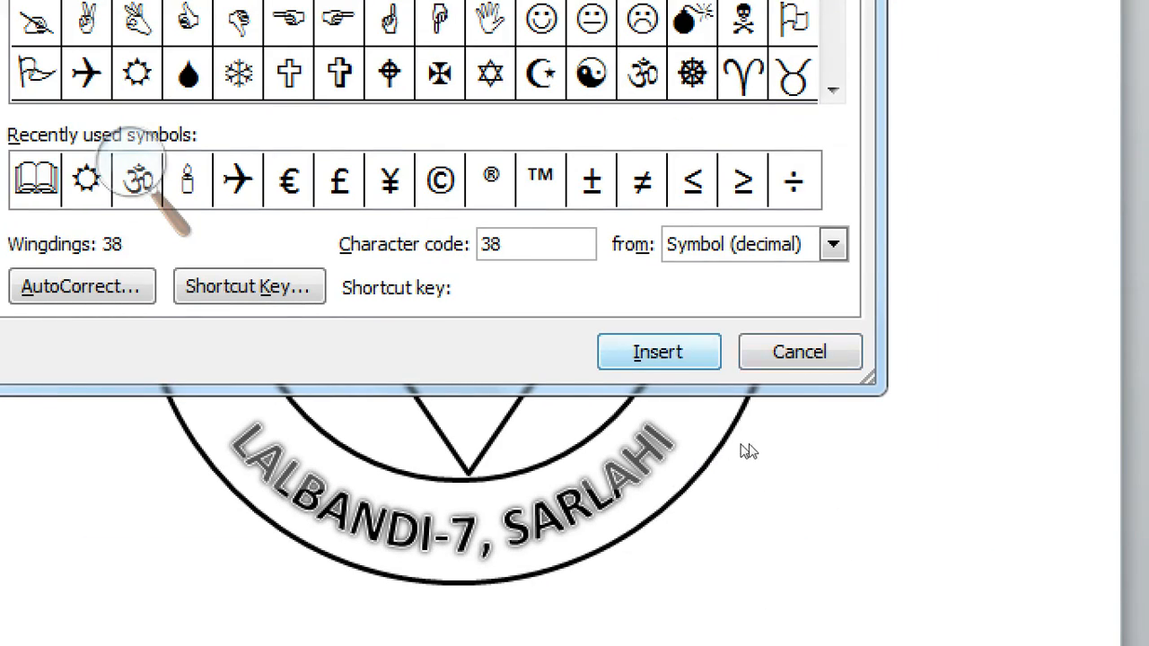
left_click(763, 358)
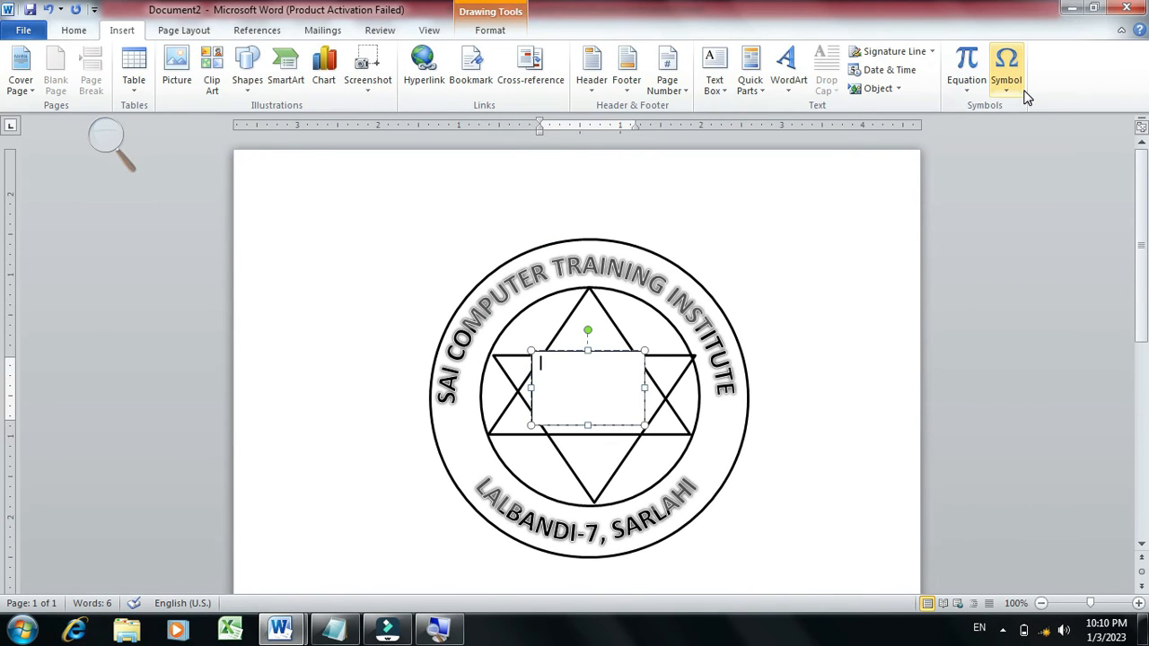
Step: Insert the recently used open-book symbol into the text box at the star's centre
left_click(1007, 83)
left_click(1007, 111)
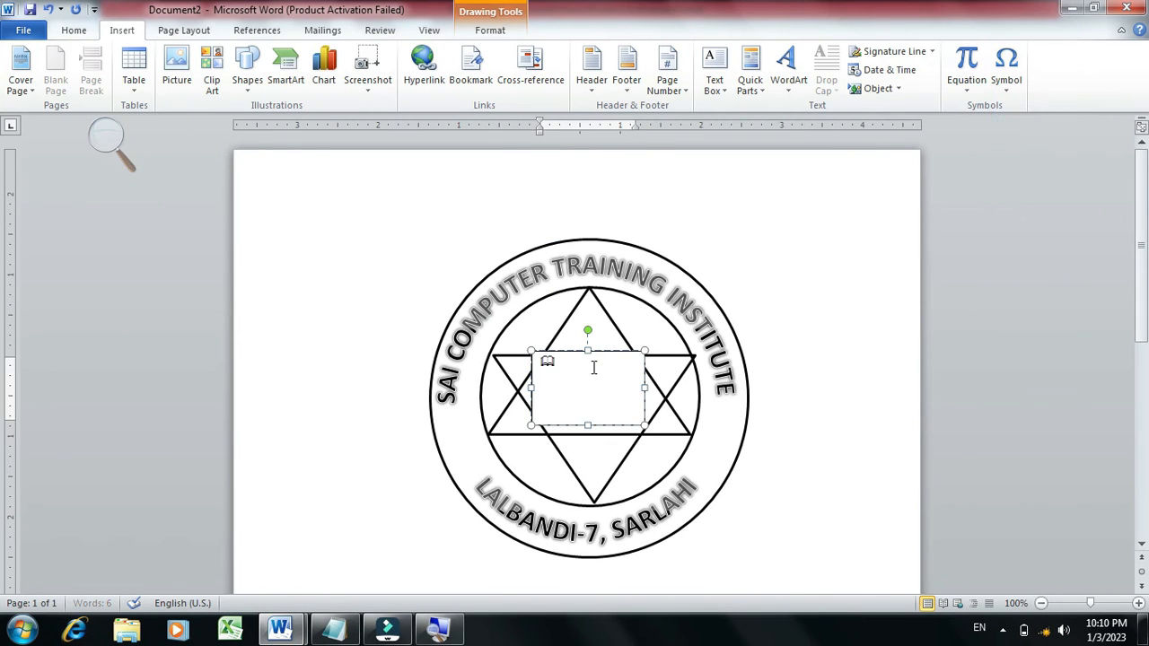
Step: Select the book symbol in the text box and enlarge it to 26 pt
left_click_drag(562, 359, 522, 345)
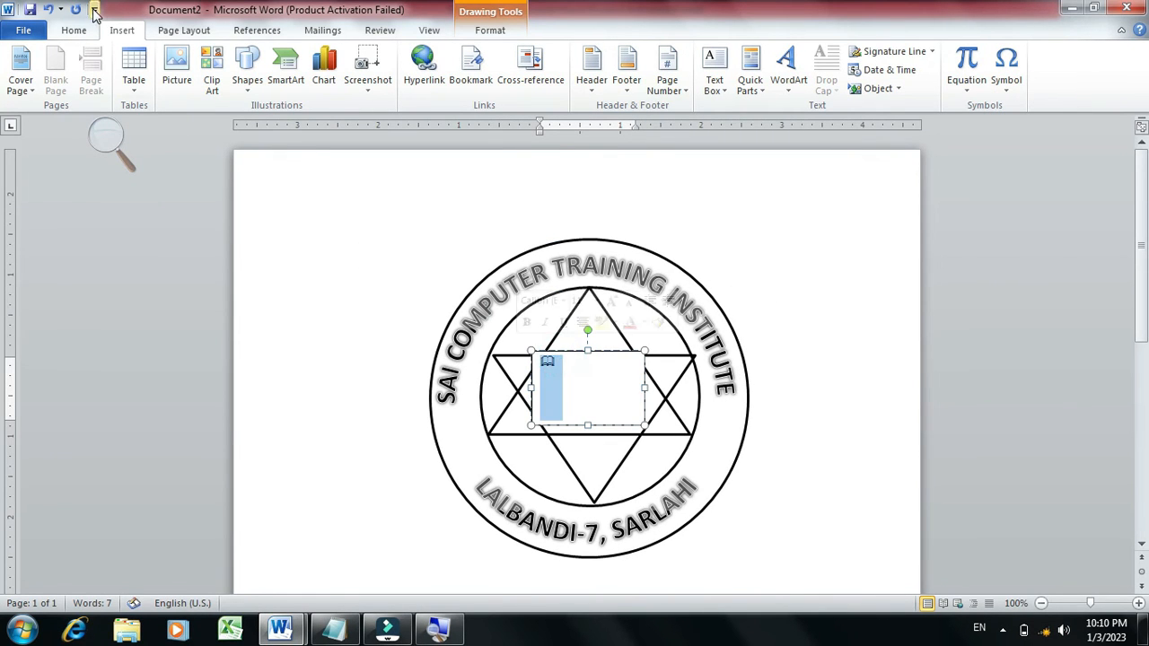
left_click(76, 30)
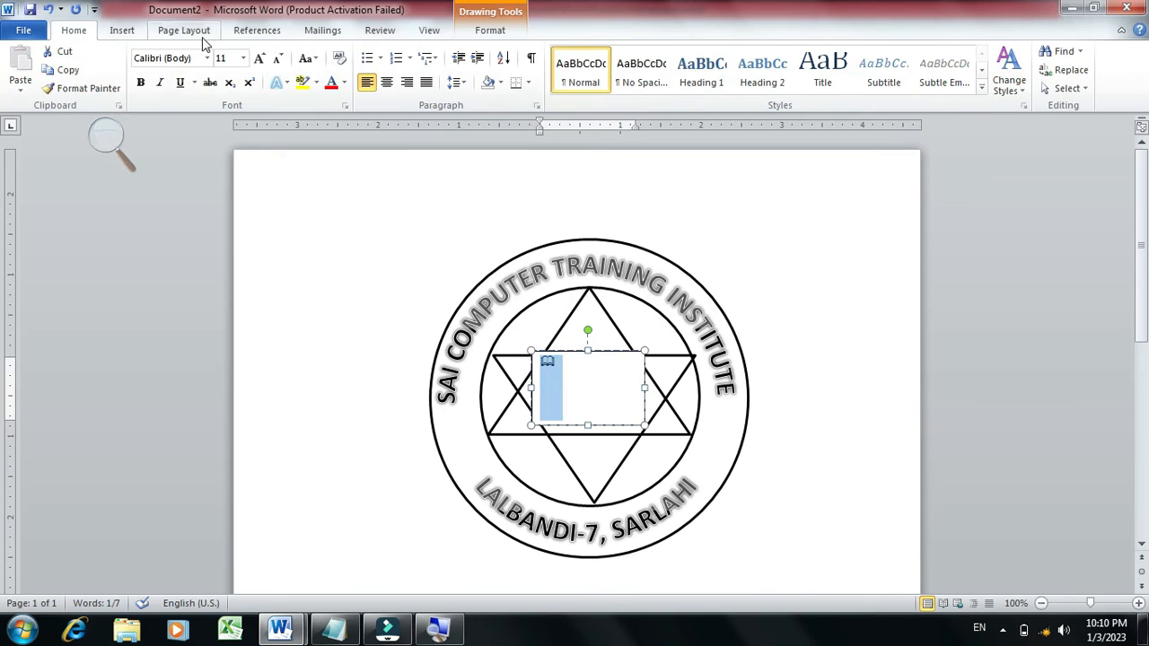
left_click(263, 63)
left_click(262, 63)
left_click(262, 63)
left_click(262, 63)
left_click(262, 62)
left_click(262, 63)
left_click(262, 63)
left_click(262, 63)
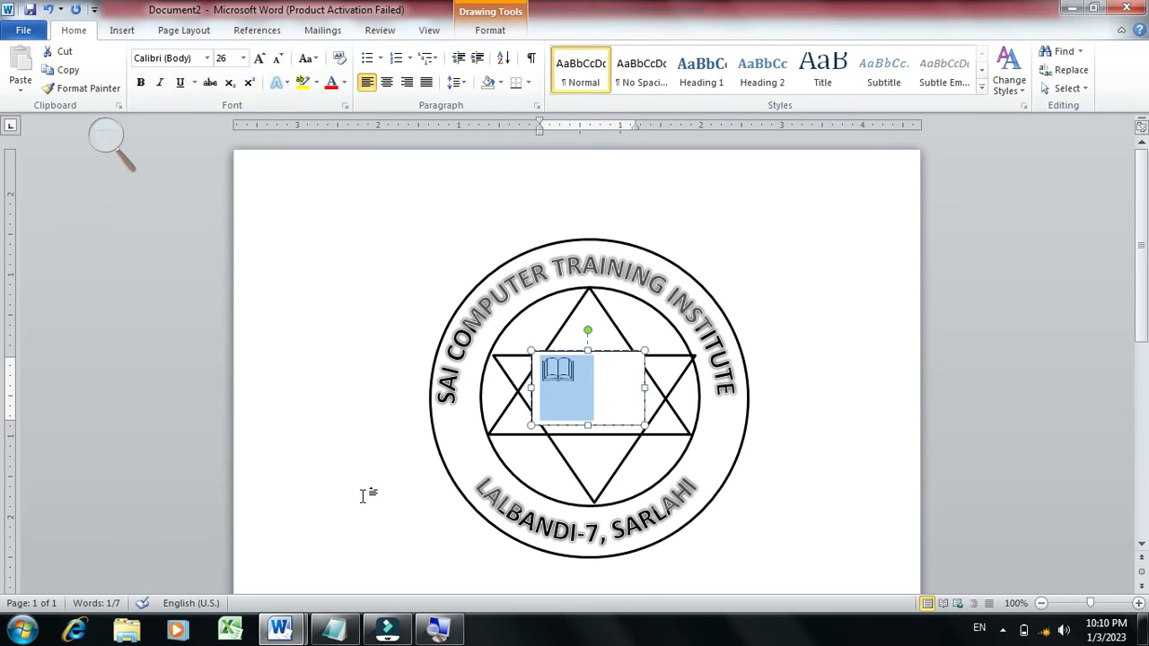
Step: Switch to the Notepad note, add the line "ctrl + shift + >" below the existing text, and return to the Word document
mouse_move(347, 637)
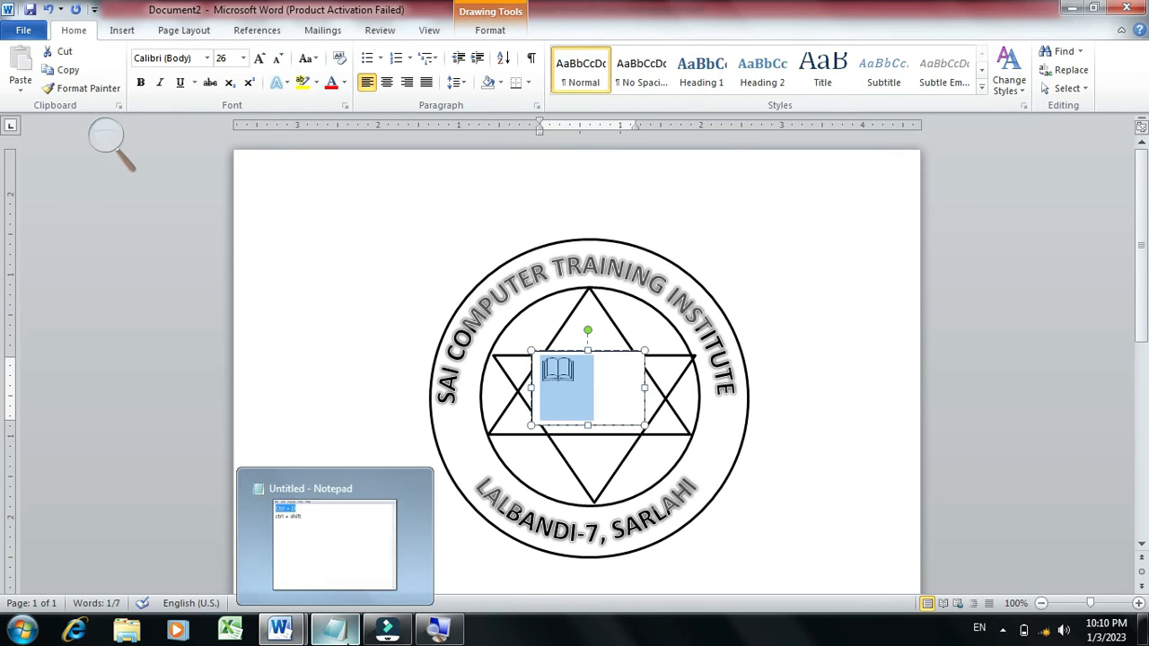
left_click(429, 479)
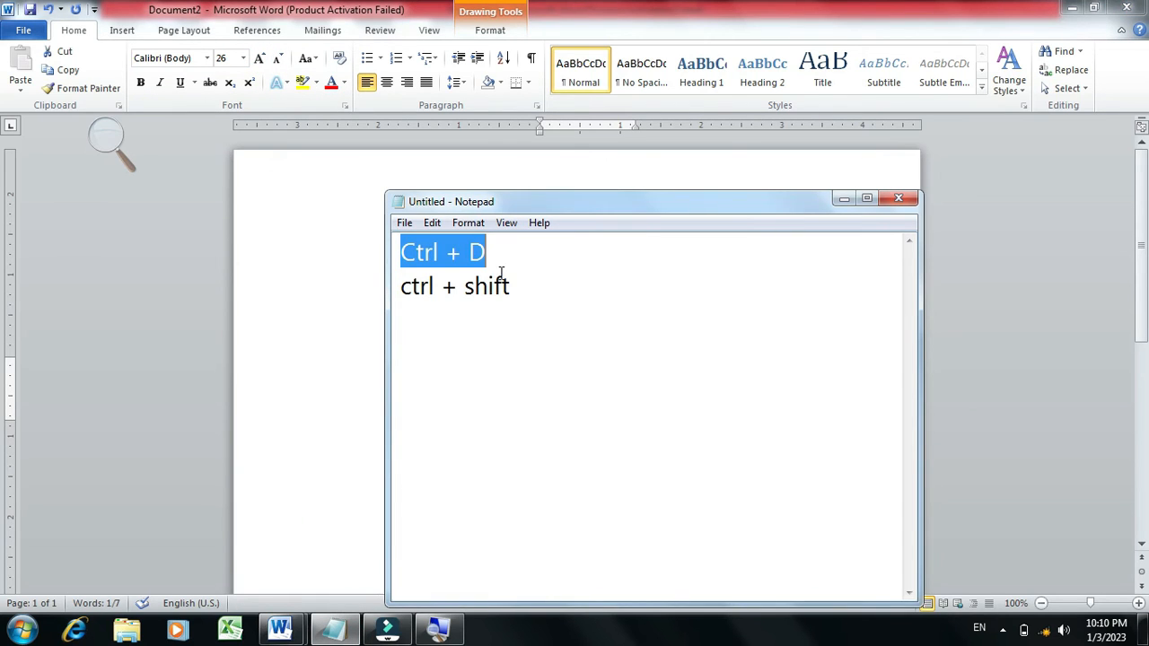
left_click(535, 295)
key("Return")
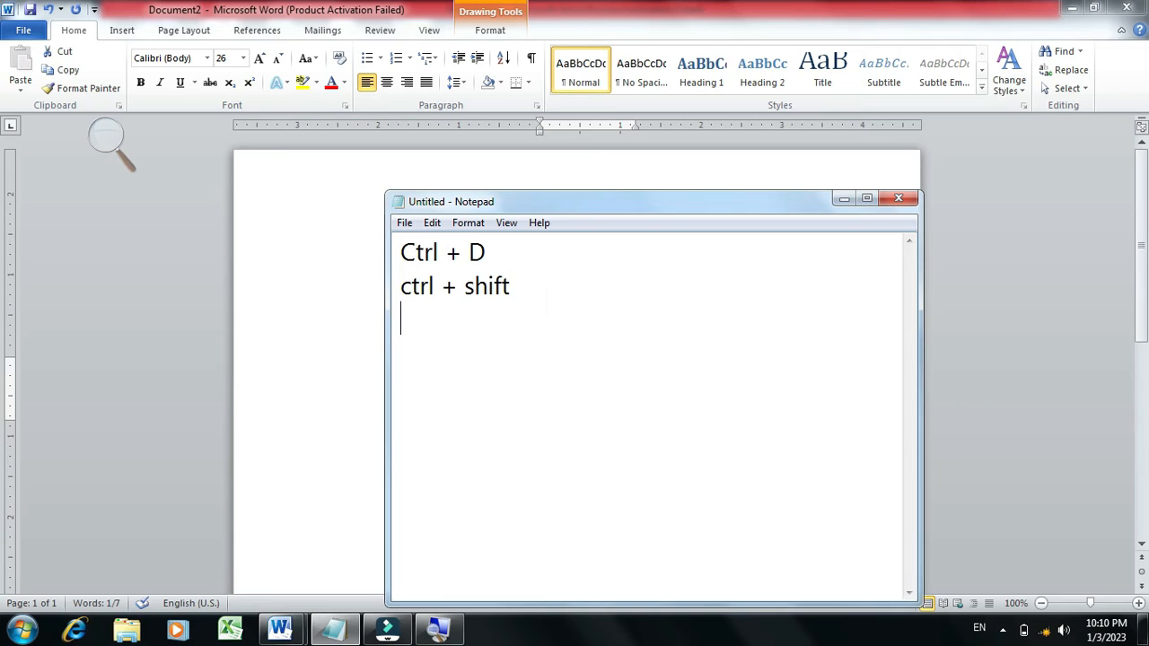
type("ctrl + shift + >")
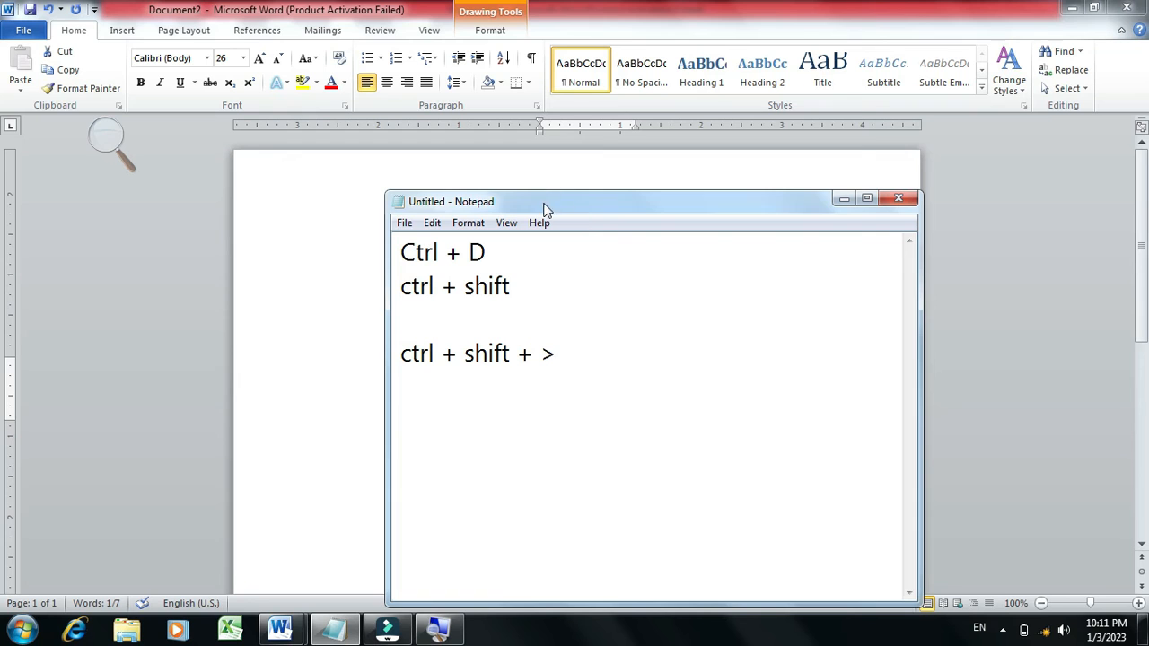
left_click(843, 198)
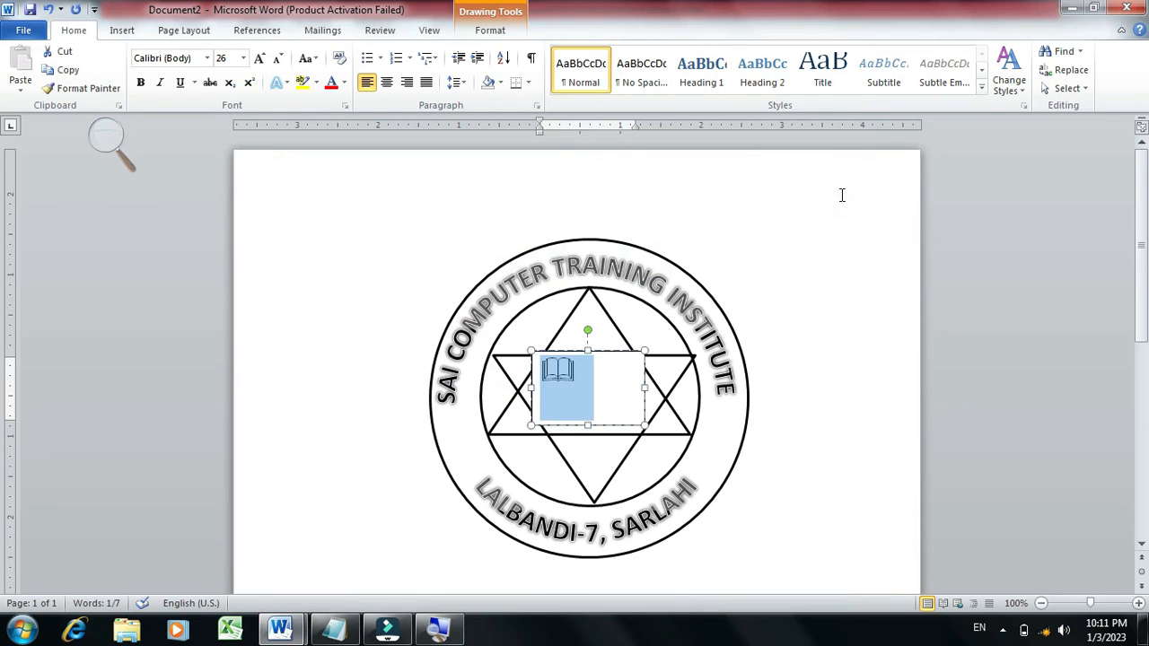
Step: Enlarge the book symbol to 48 pt, centre it in the text box, and deselect it
key("ctrl+shift+period")
key("ctrl+shift+period")
key("ctrl+shift+period")
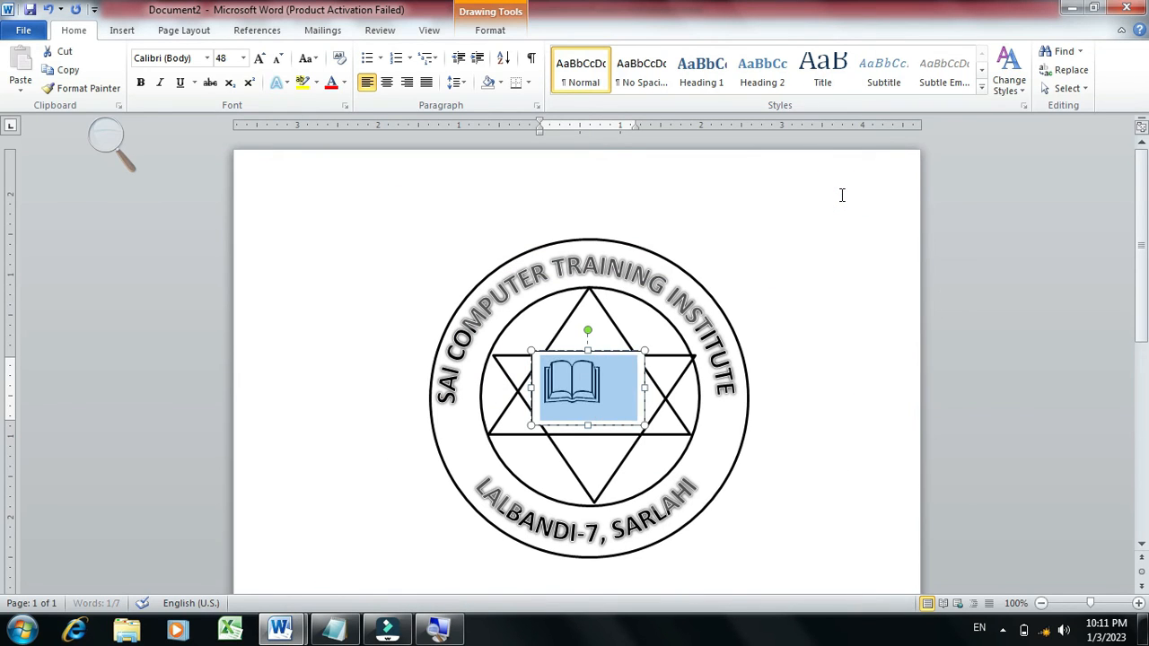
left_click(387, 82)
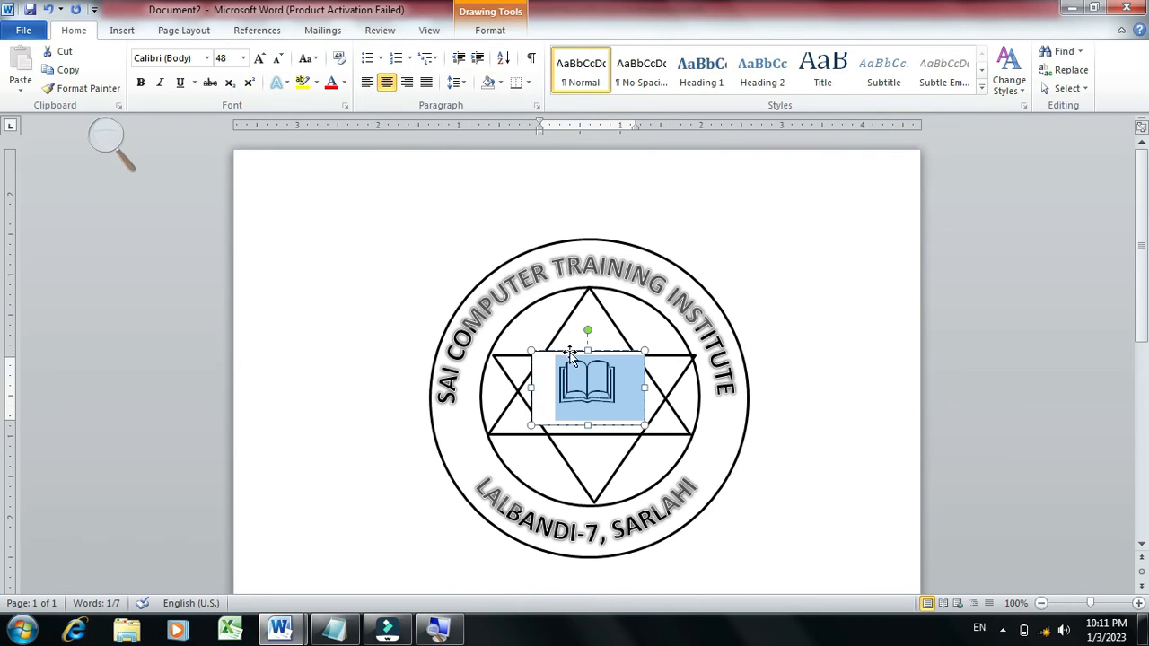
left_click(546, 376)
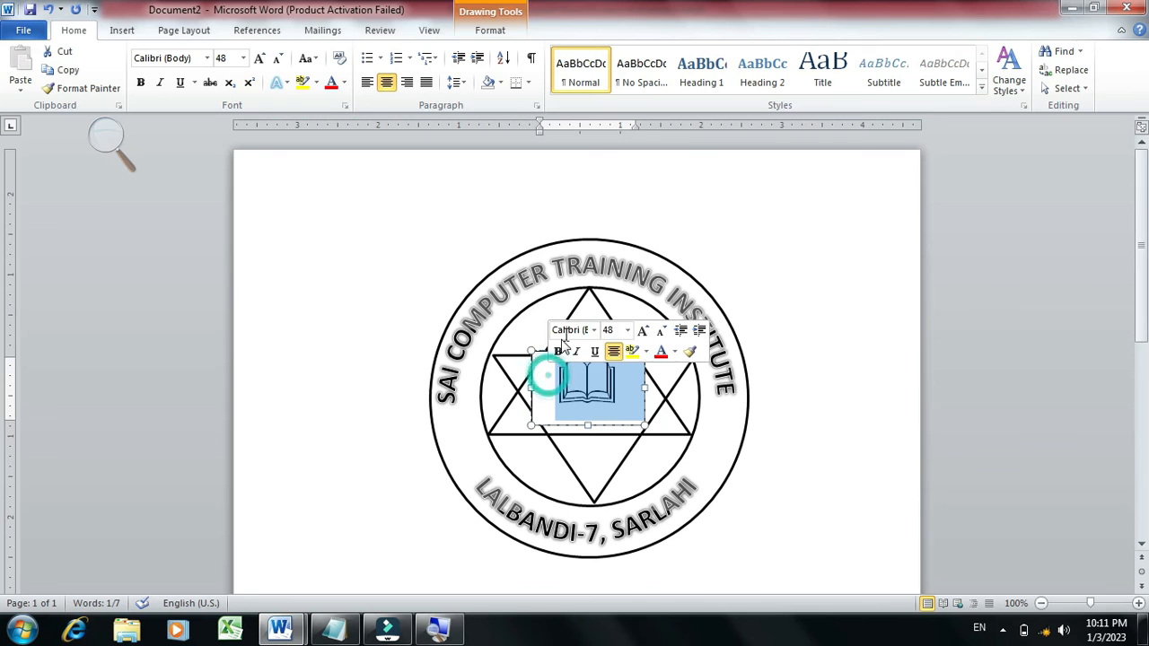
left_click(590, 388)
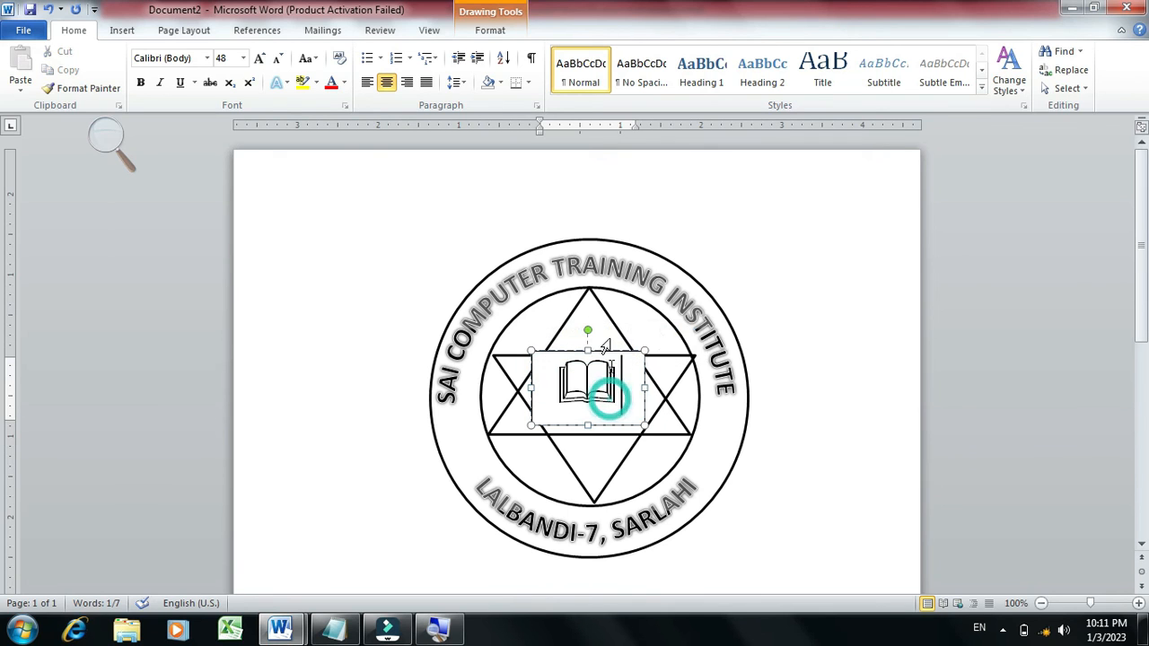
Step: Remove the outline of the text box holding the book symbol
left_click(492, 29)
left_click(426, 79)
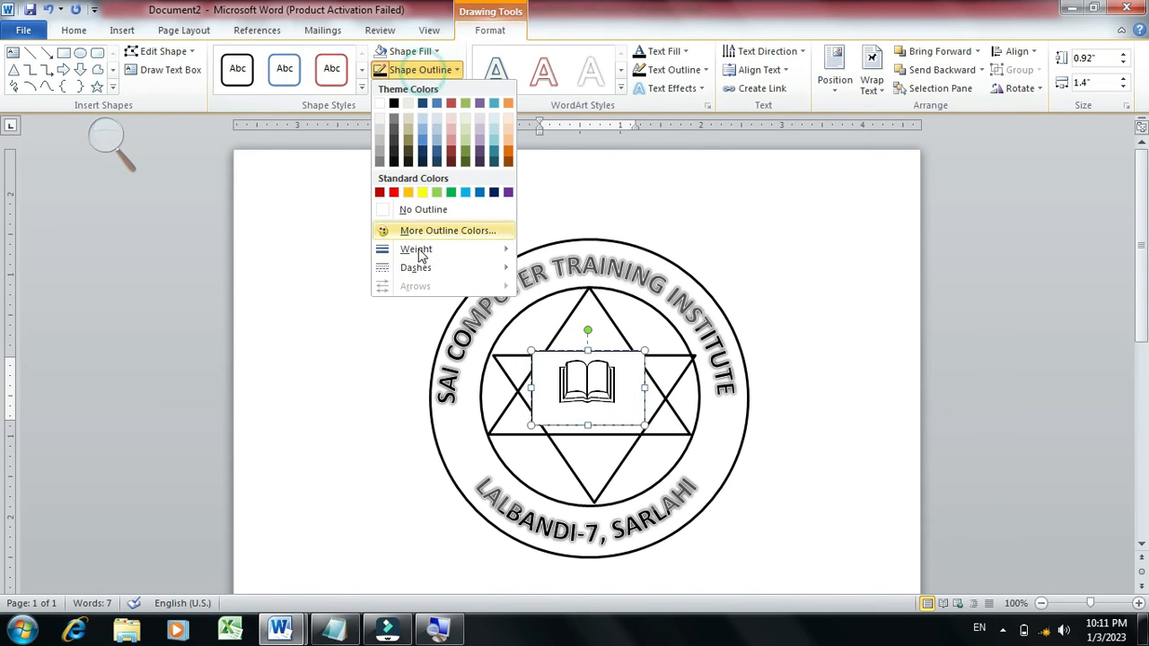
left_click(423, 208)
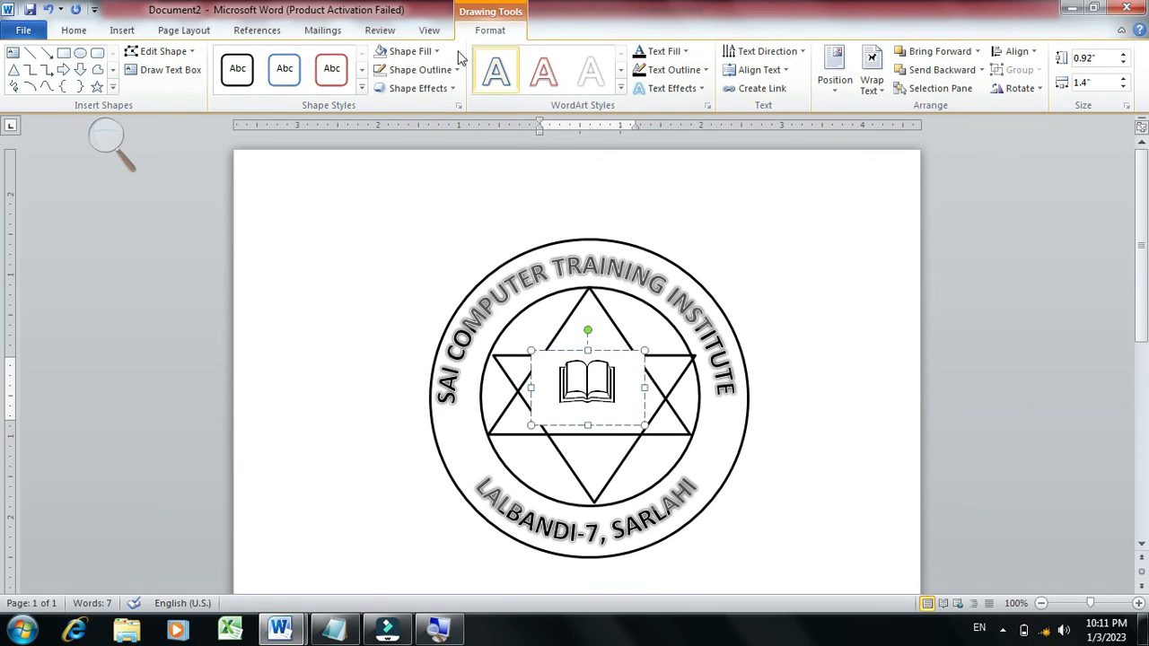
Step: Remove the fill of the text box holding the book symbol, using No Fill
left_click(965, 368)
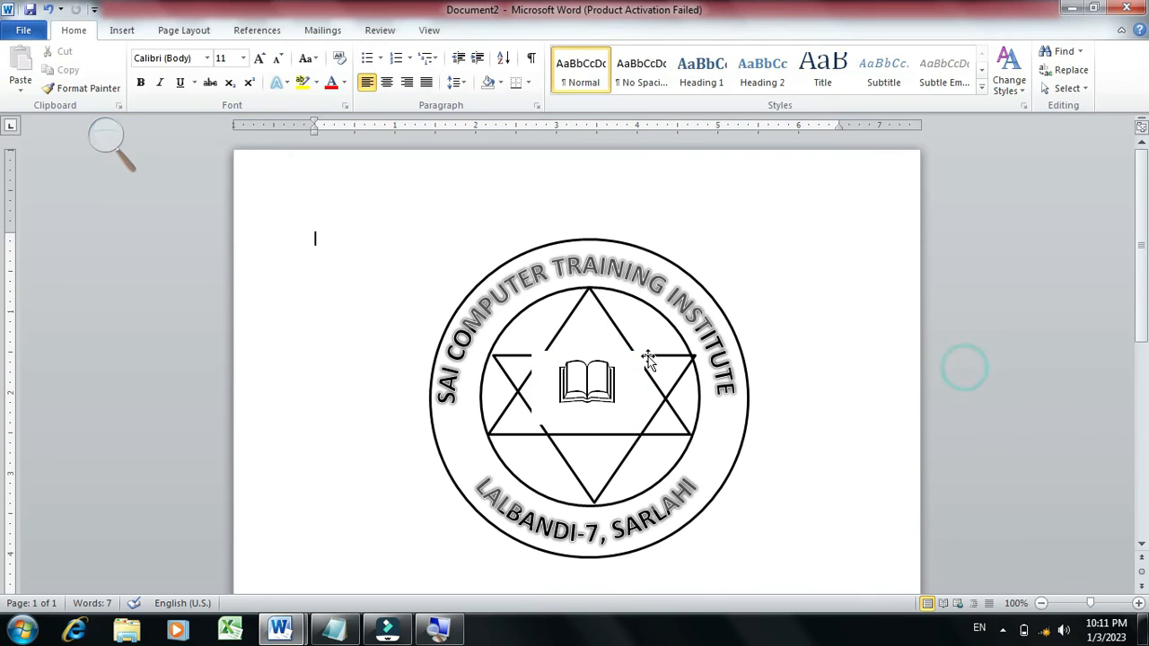
left_click(540, 368)
left_click(541, 368)
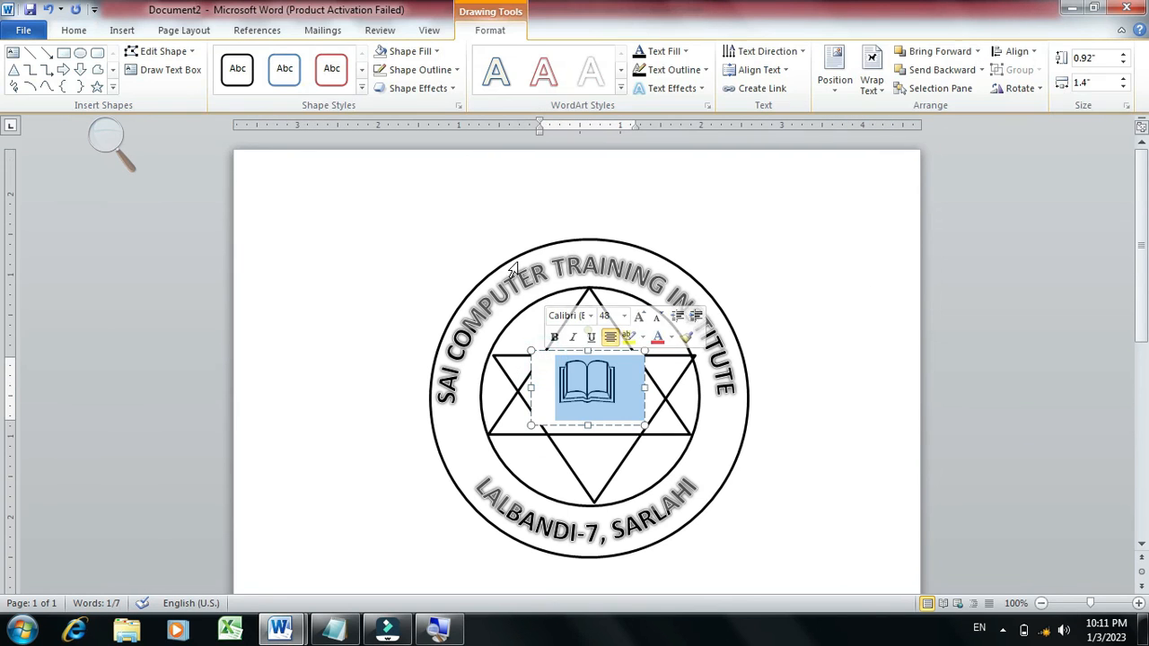
left_click(409, 51)
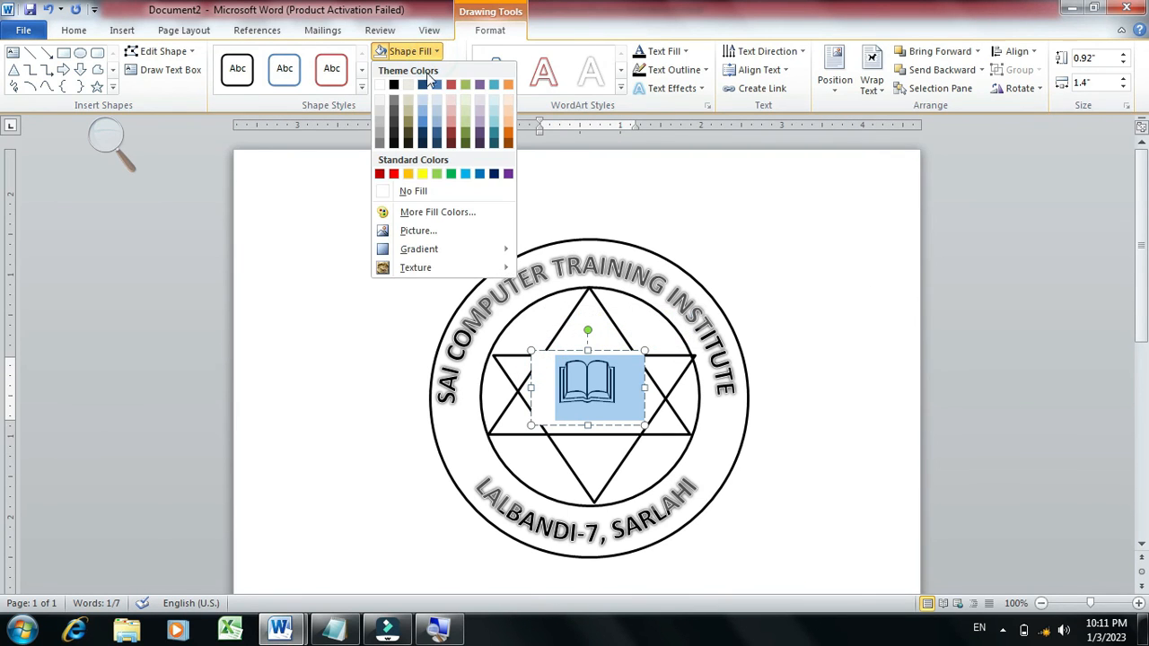
left_click(402, 191)
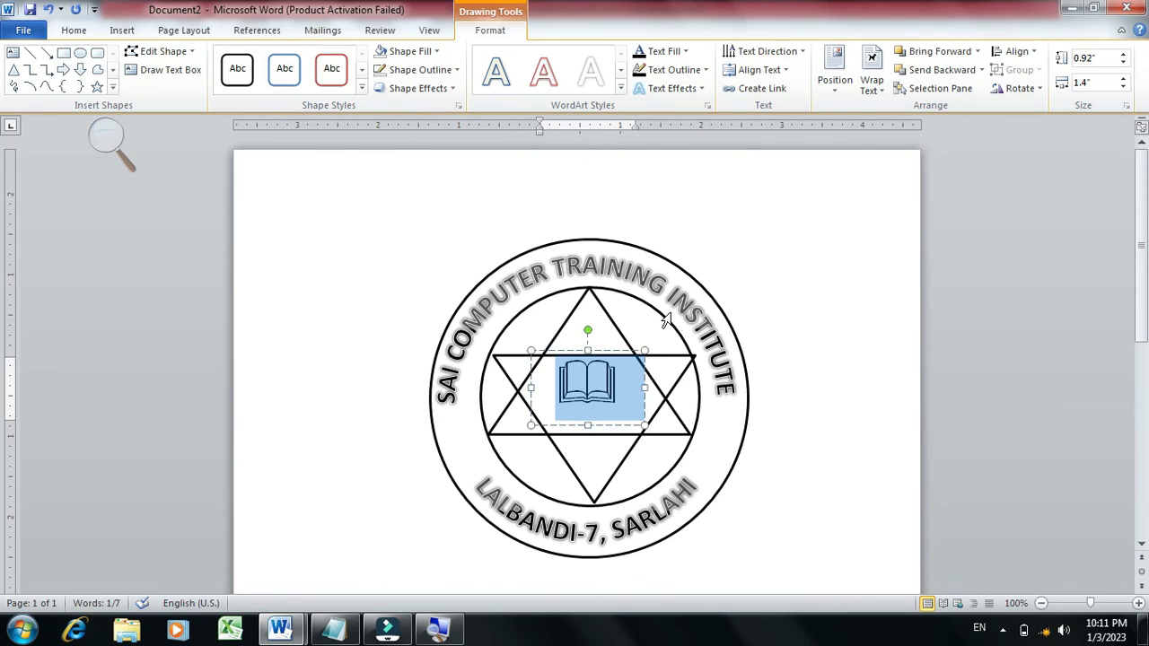
Step: Move the book symbol's text box slightly down to centre it within the triangle star, and deselect it
left_click(564, 348)
left_click_drag(564, 348, 559, 357)
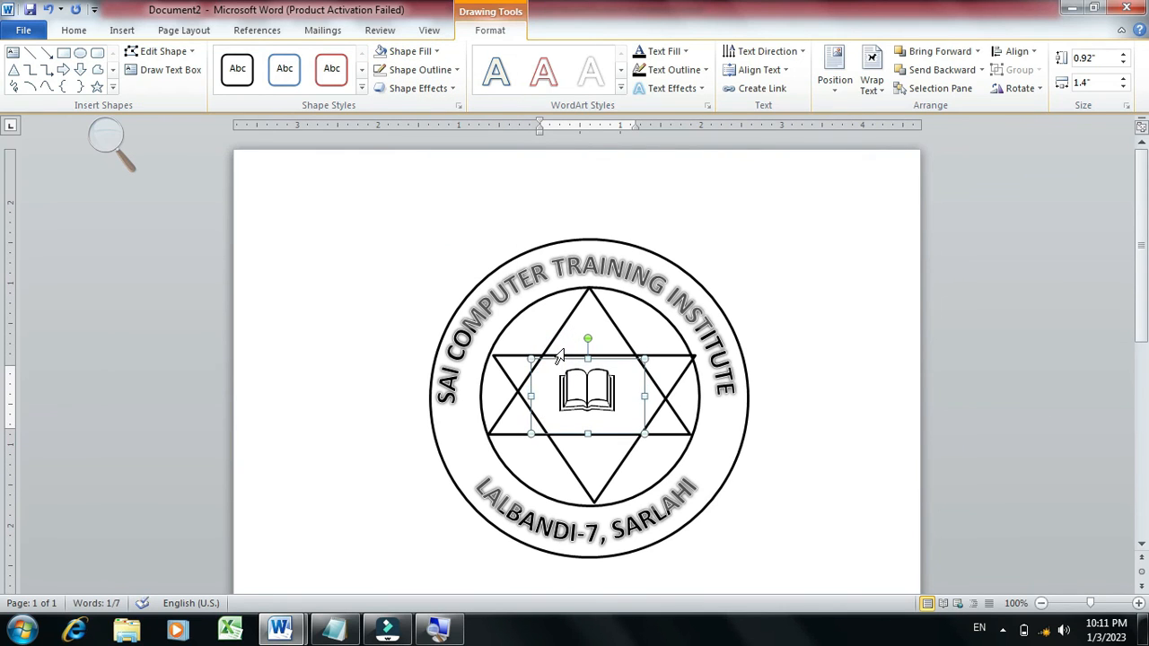
left_click(898, 372)
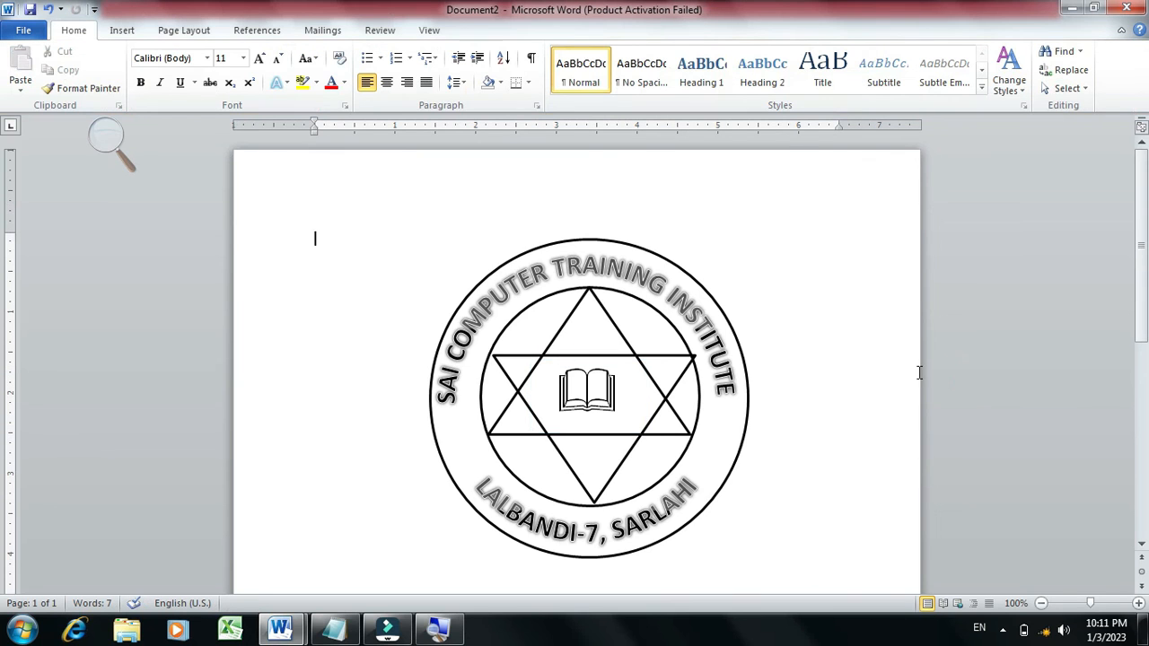
Step: Start inserting a five-point star shape at the left side of the ring between the two circles
left_click(121, 30)
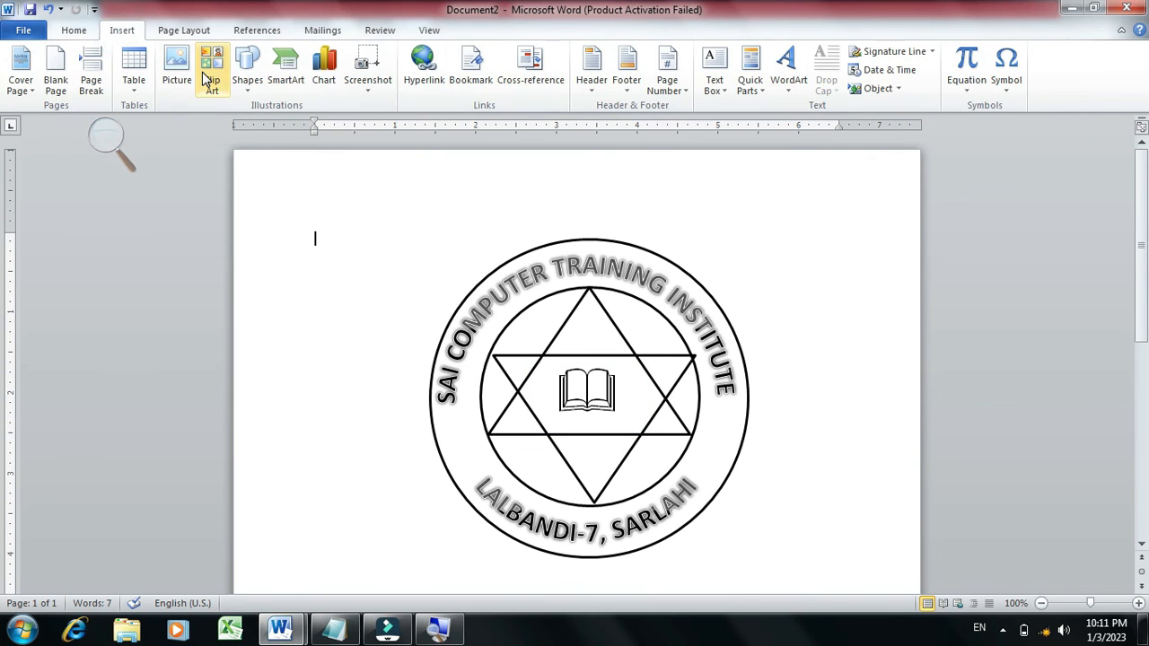
left_click(262, 94)
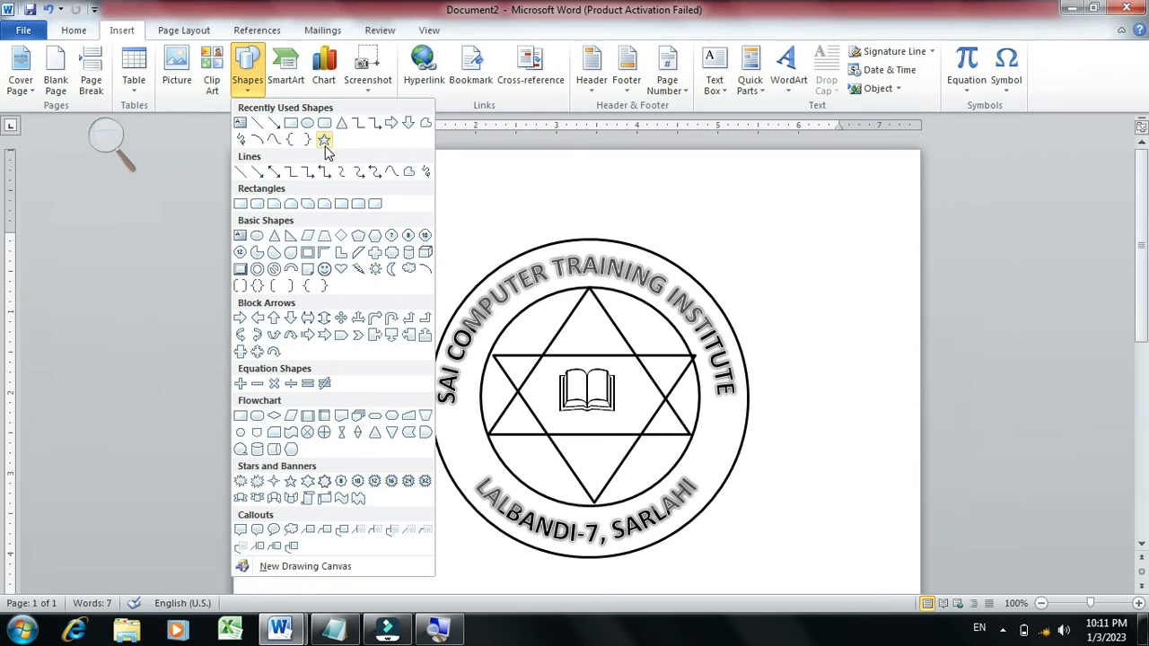
left_click(324, 141)
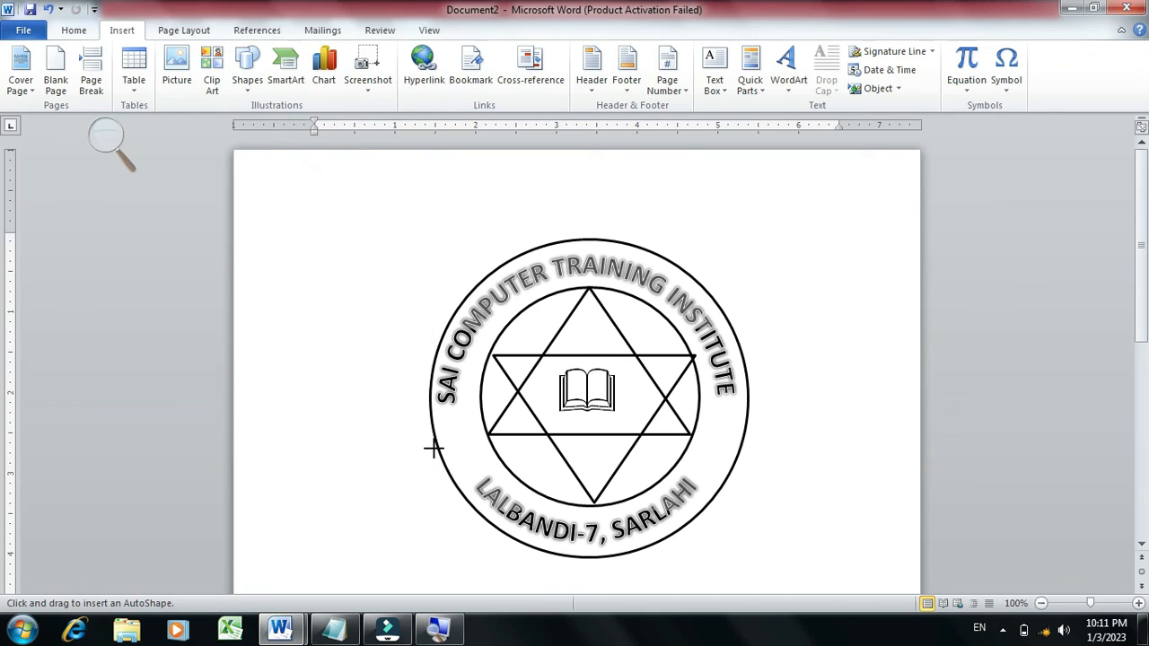